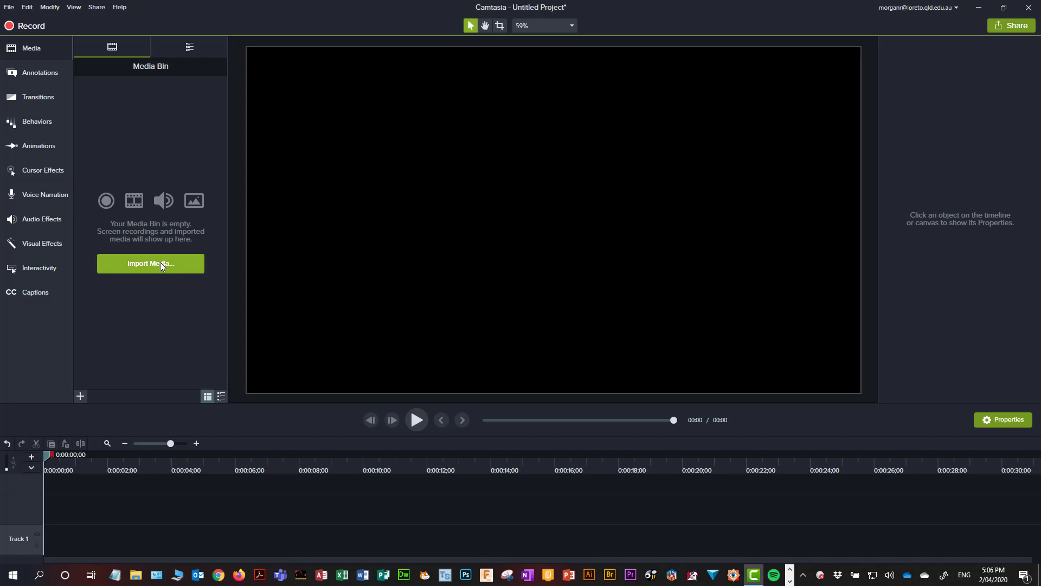
Import MVI_1859.MOV from Documents > Camtasia Studio > Flipped Learning 2020 and place it at the start of Track 1
{"action": "left_click", "coordinate": [161, 262]}
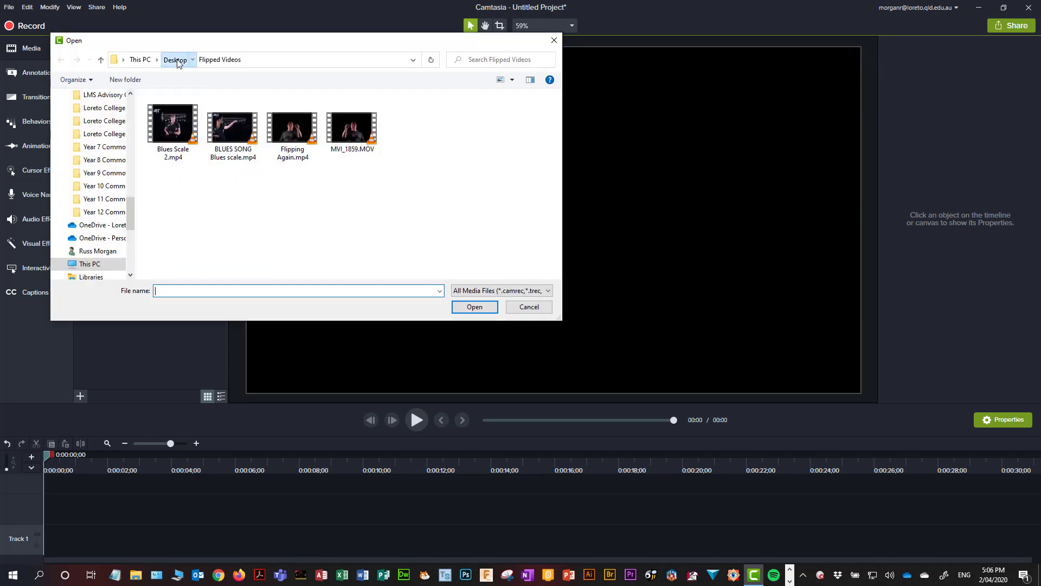
{"action": "left_click", "coordinate": [165, 59]}
{"action": "left_click", "coordinate": [142, 60]}
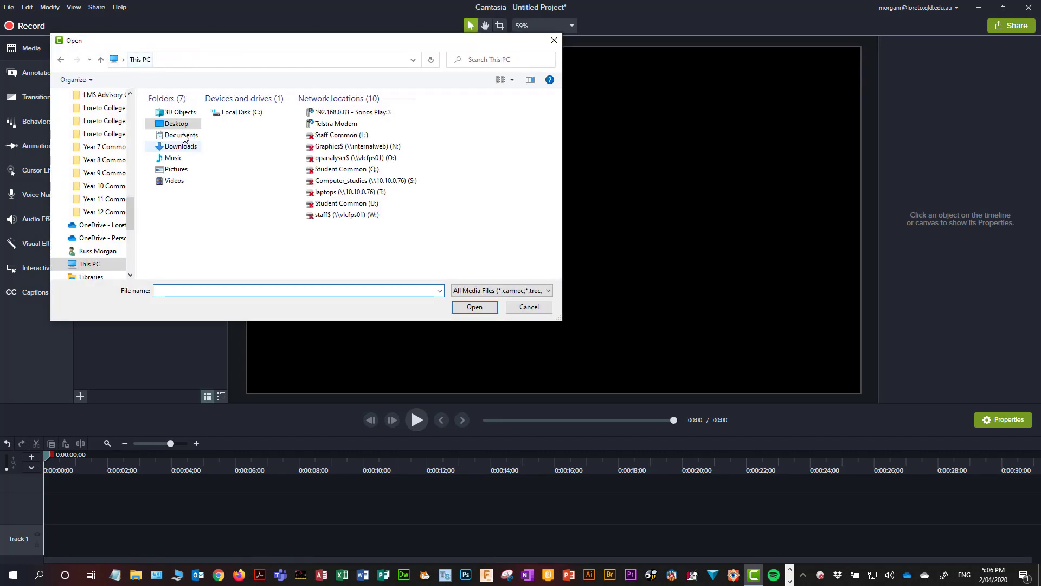
{"action": "double_click", "coordinate": [186, 135]}
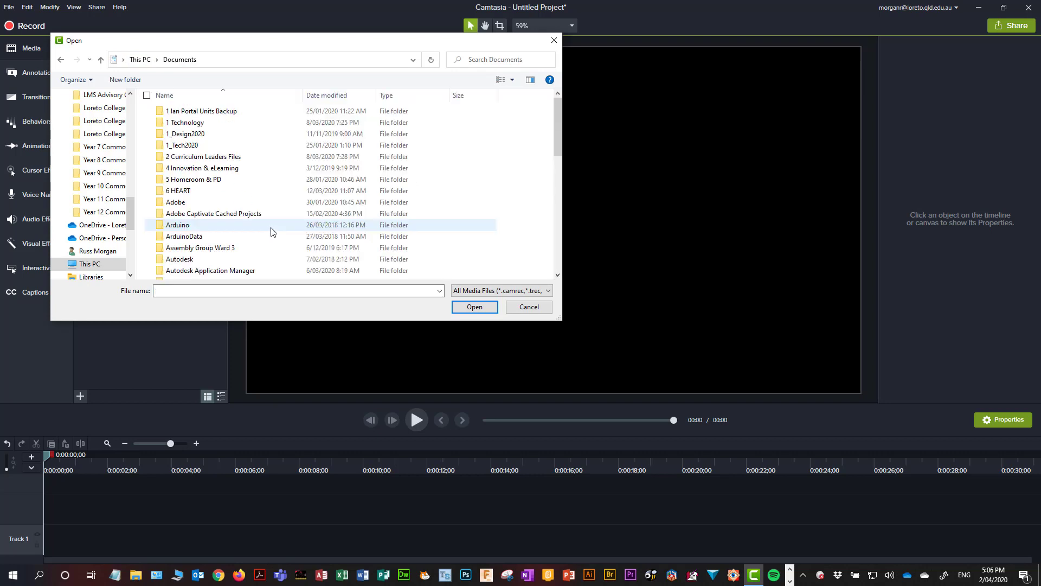
{"action": "scroll", "coordinate": [220, 227], "scroll_direction": "down", "scroll_amount": 3}
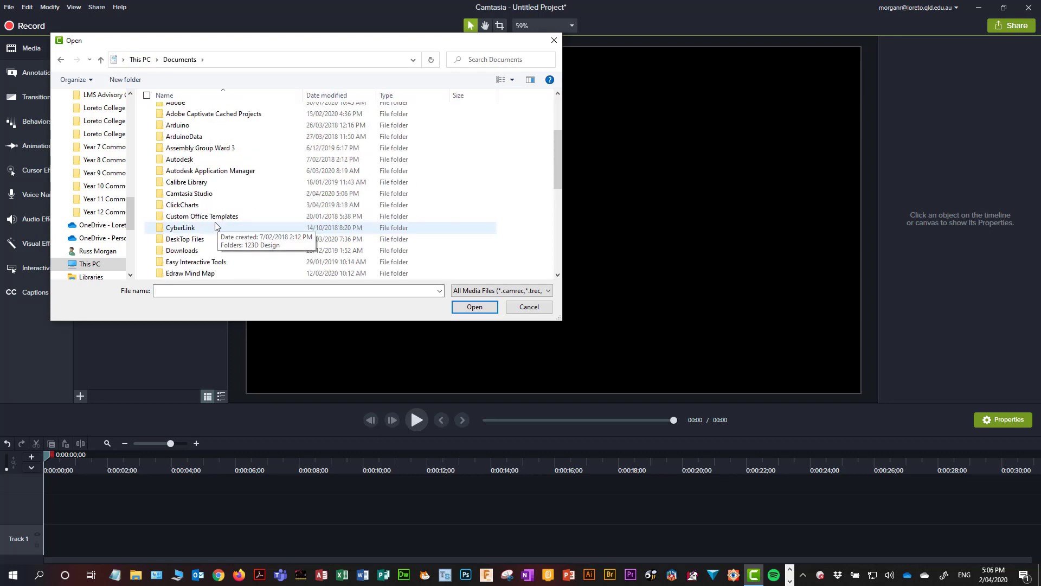
{"action": "double_click", "coordinate": [197, 194]}
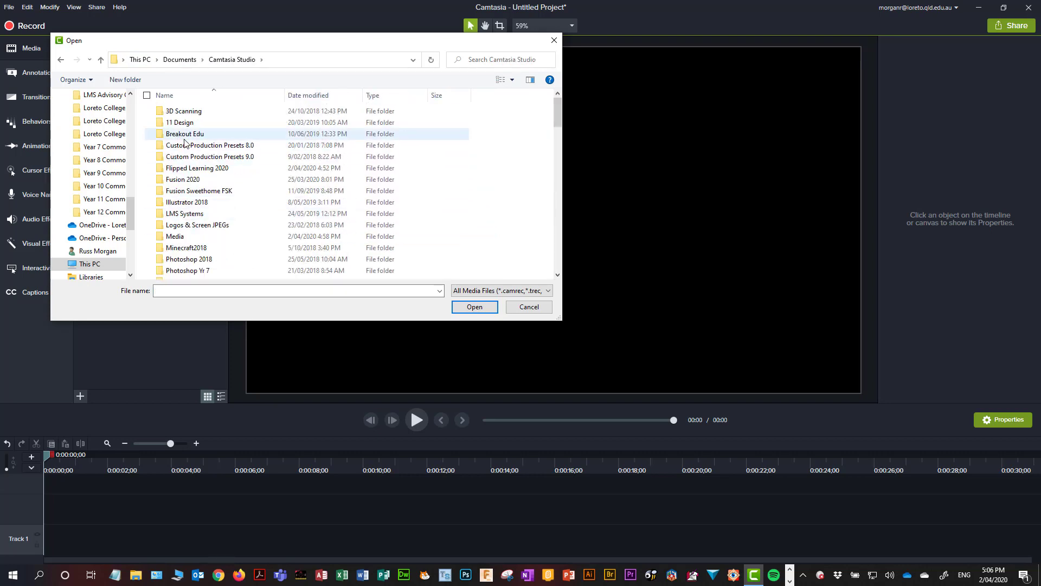
{"action": "left_click", "coordinate": [185, 168]}
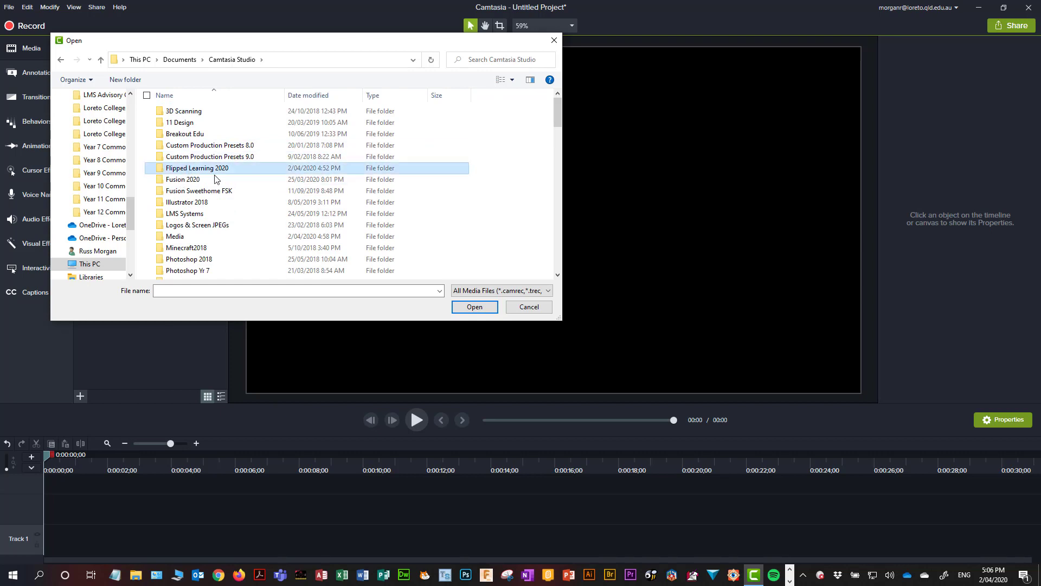
{"action": "key", "text": "Return"}
{"action": "left_click", "coordinate": [194, 148]}
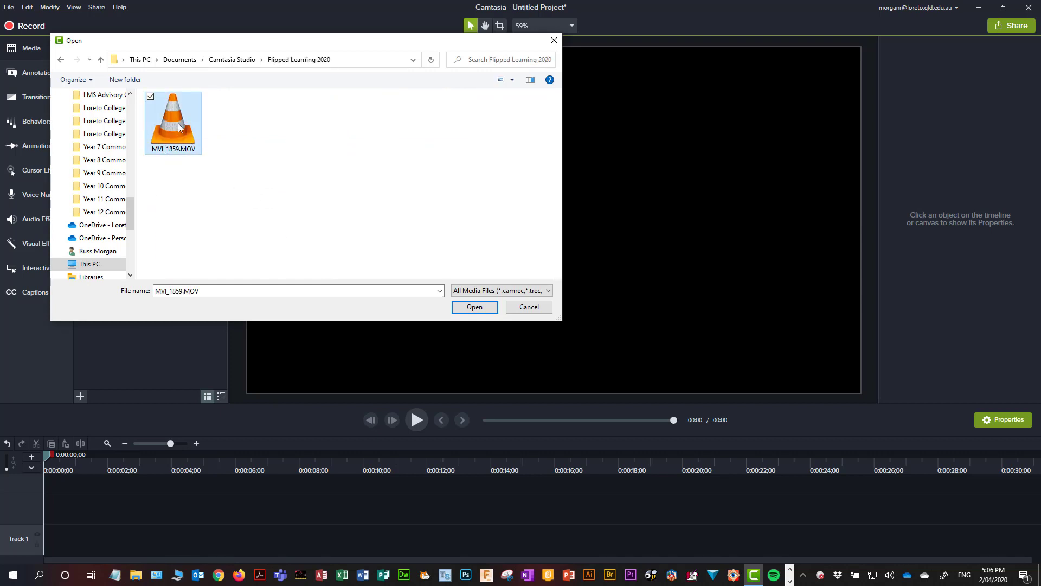
{"action": "left_click", "coordinate": [474, 306]}
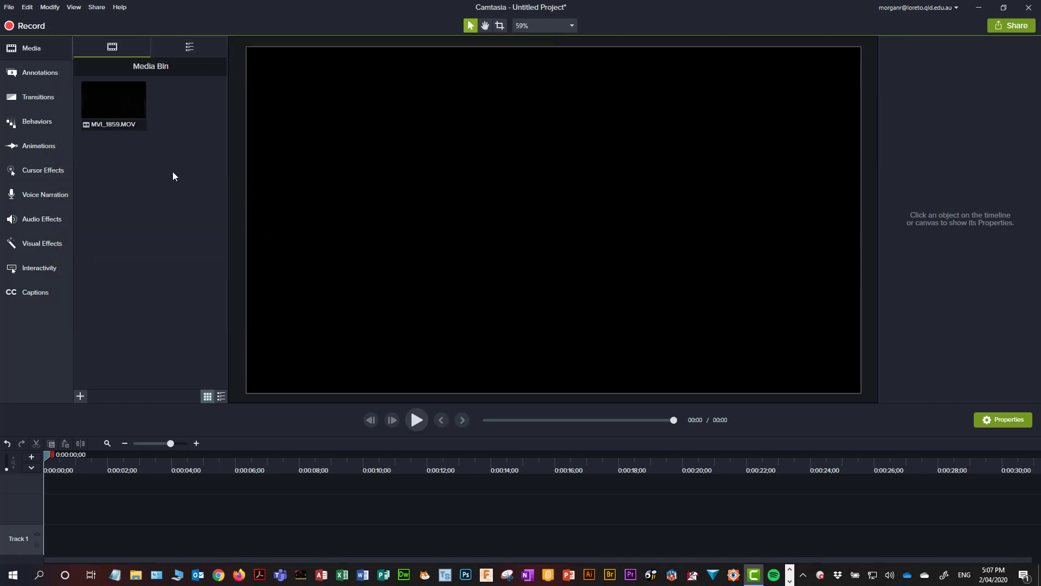
{"action": "left_click_drag", "start_coordinate": [122, 100], "coordinate": [37, 545]}
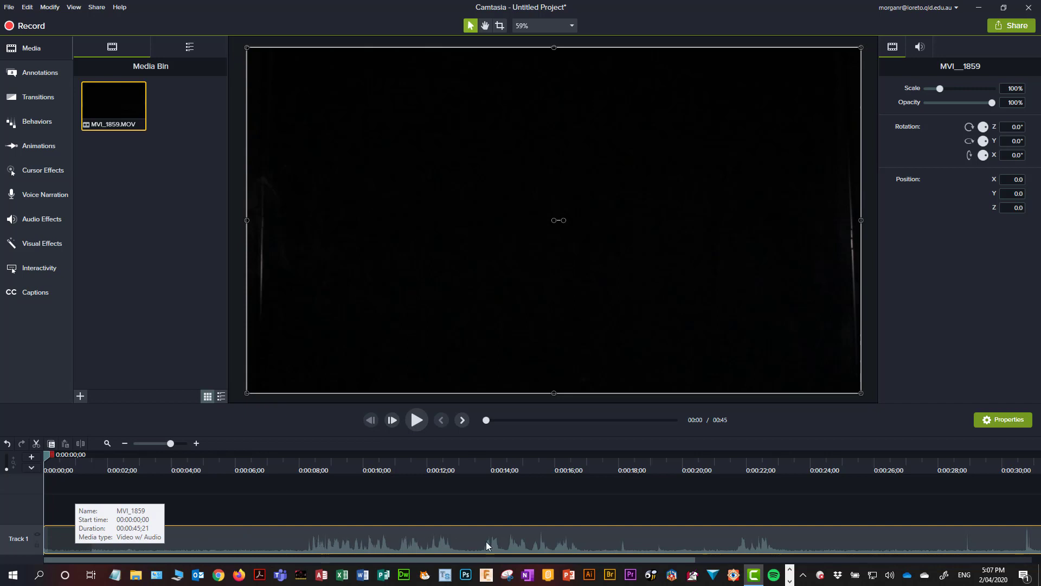
Split the clip at 0:00:08;07, delete the opening portion and shift the remaining clip to the start of Track 1
{"action": "left_click_drag", "start_coordinate": [46, 459], "coordinate": [308, 498]}
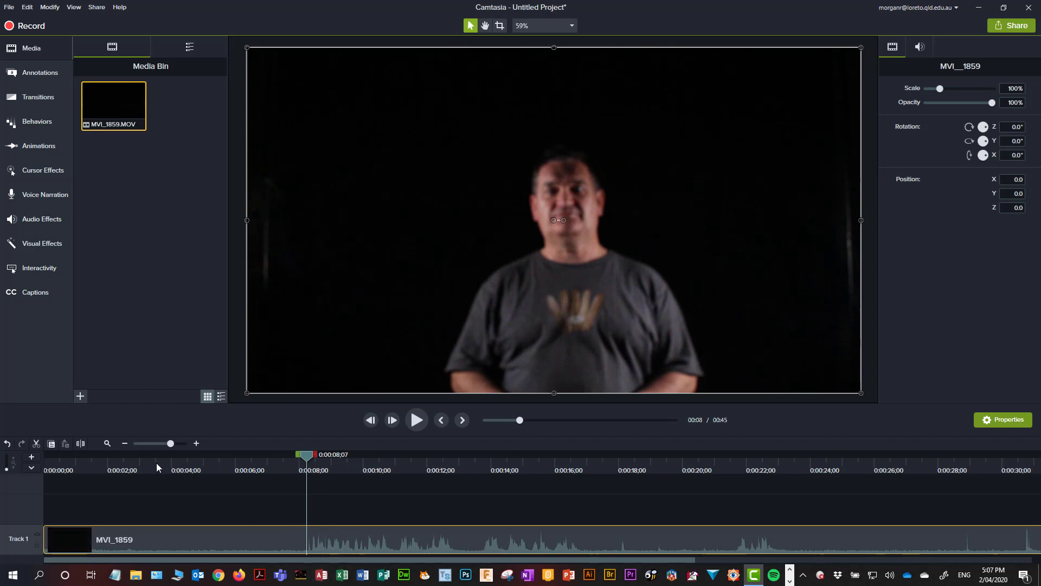
{"action": "left_click", "coordinate": [81, 443]}
{"action": "left_click", "coordinate": [263, 541]}
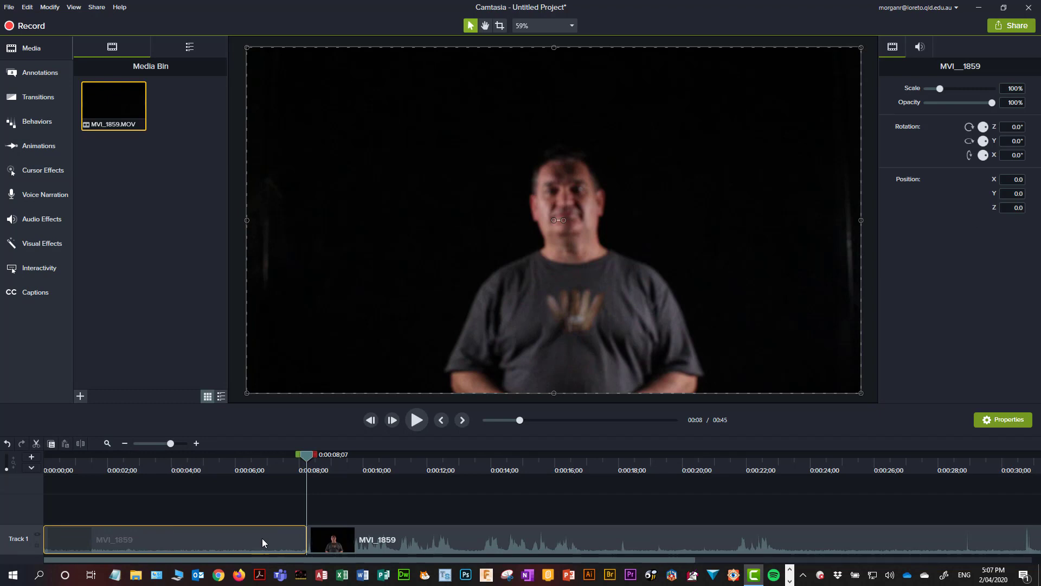
{"action": "key", "text": "Delete"}
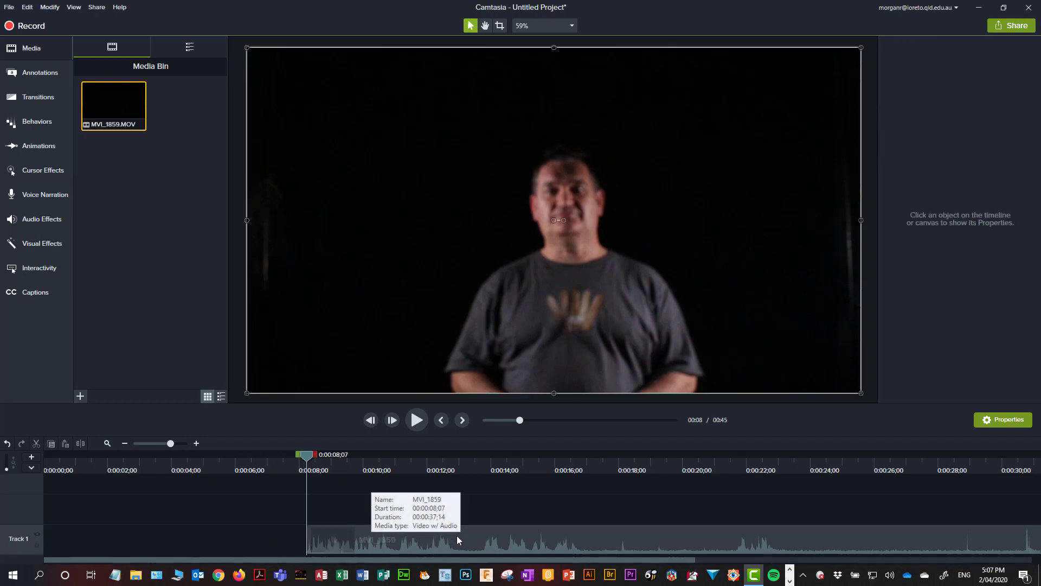
{"action": "left_click_drag", "start_coordinate": [457, 535], "coordinate": [64, 544]}
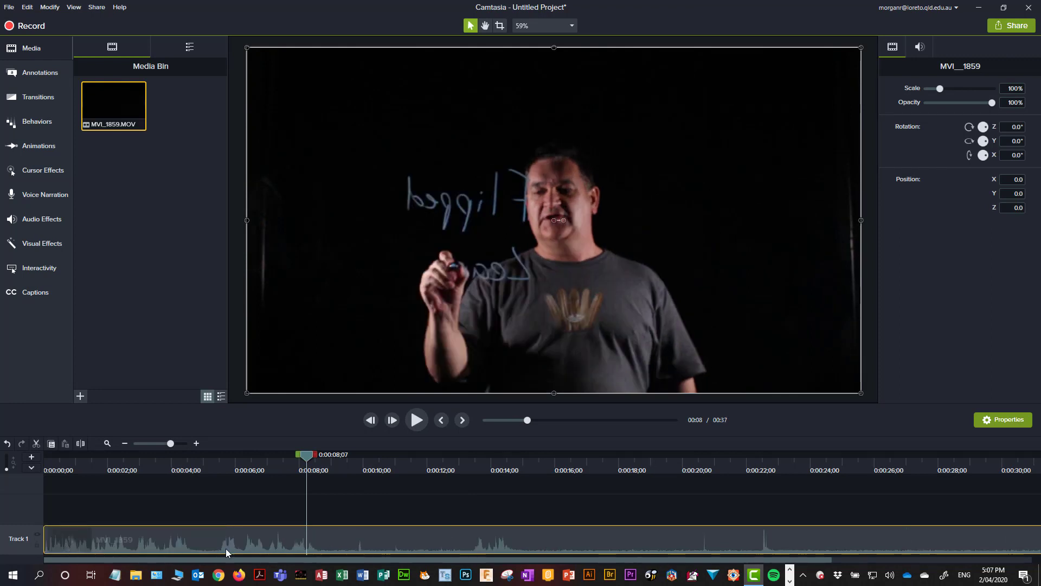
Split the clip at 0:00:21;01 and delete the portion after that point
{"action": "left_click", "coordinate": [485, 468]}
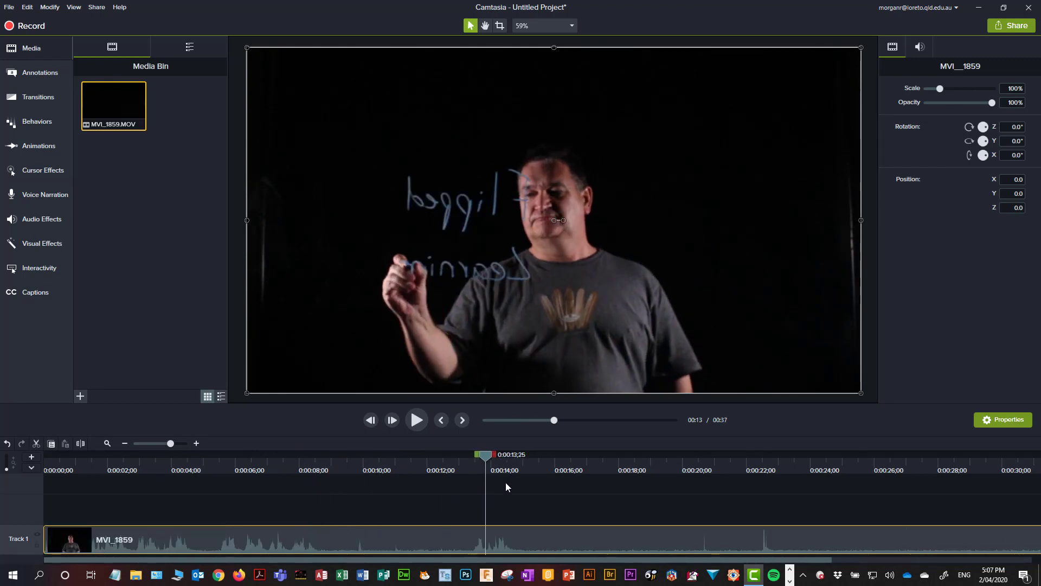
{"action": "left_click_drag", "start_coordinate": [506, 483], "coordinate": [711, 508]}
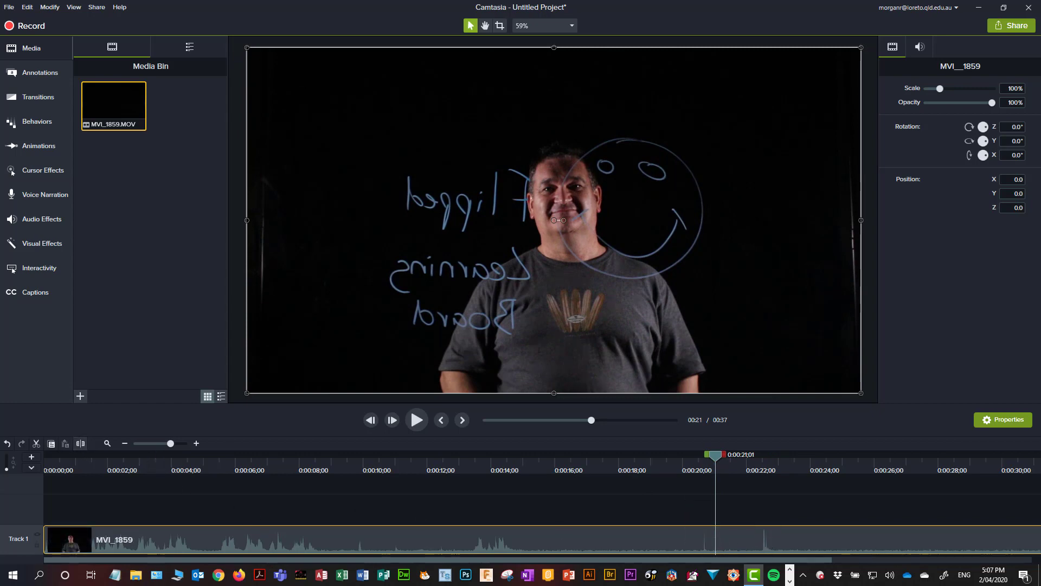
{"action": "key", "text": "s"}
{"action": "left_click", "coordinate": [885, 544]}
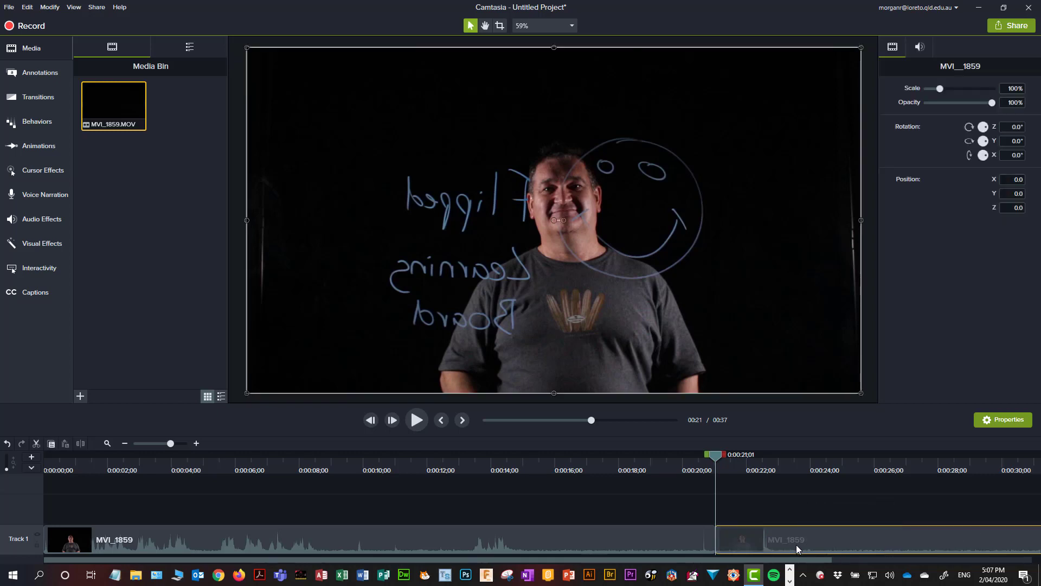
{"action": "key", "text": "Delete"}
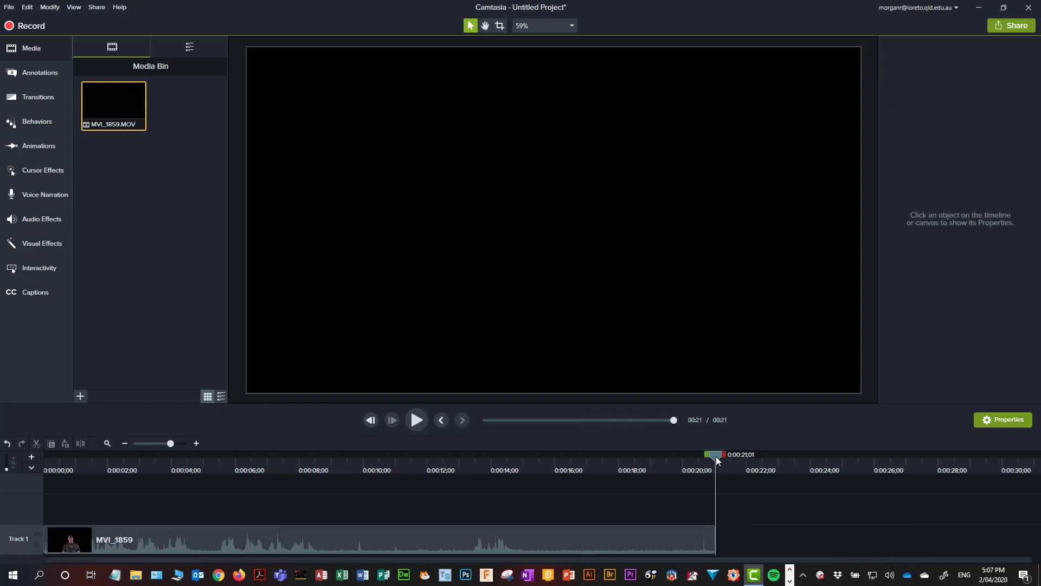
Play and scrub through the trimmed clip between about 4 and 9 seconds to examine the handwriting on the board
{"action": "left_click_drag", "start_coordinate": [716, 457], "coordinate": [212, 493]}
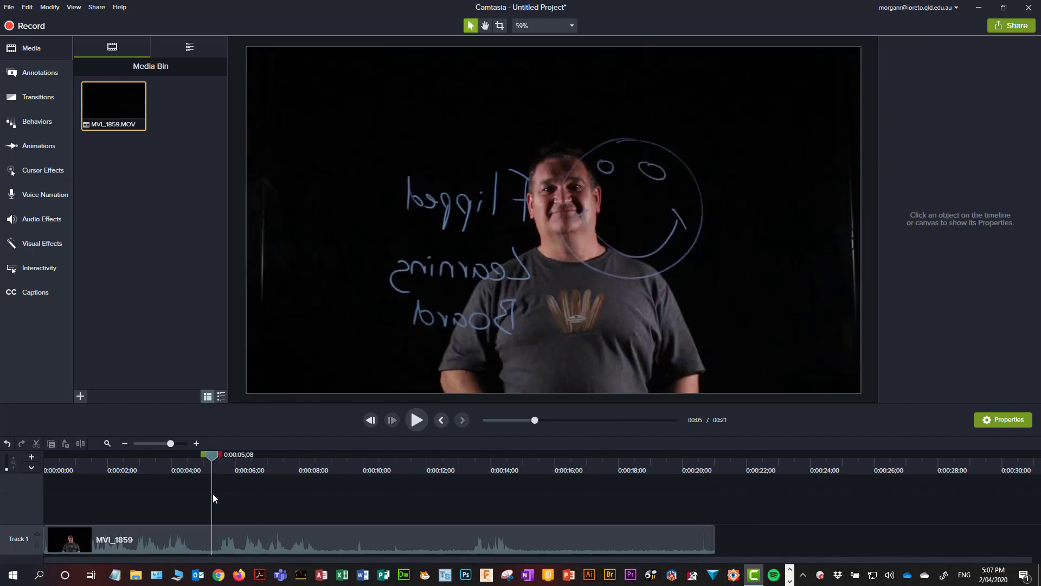
{"action": "left_click", "coordinate": [195, 442]}
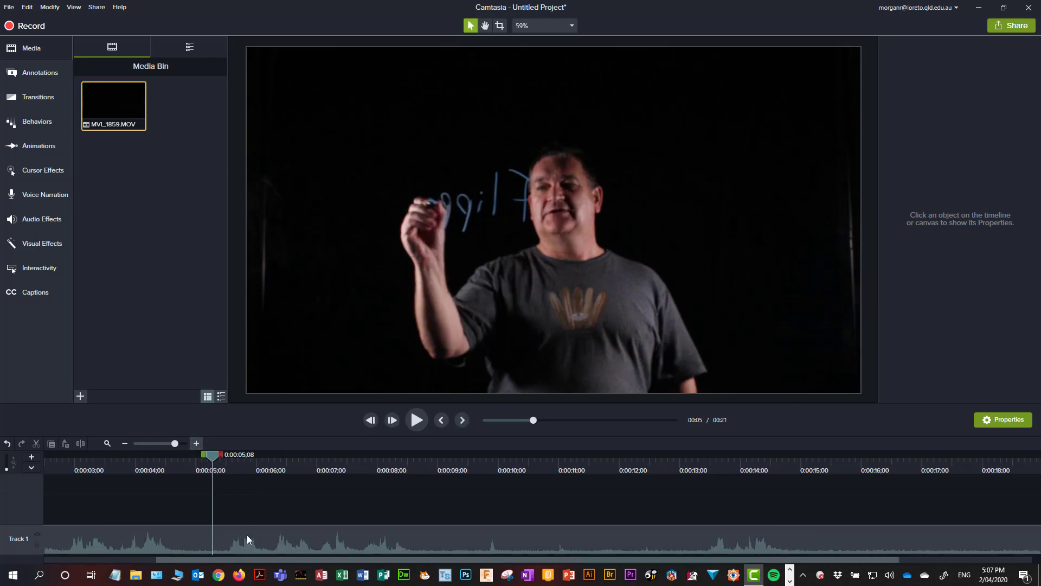
{"action": "left_click", "coordinate": [416, 420]}
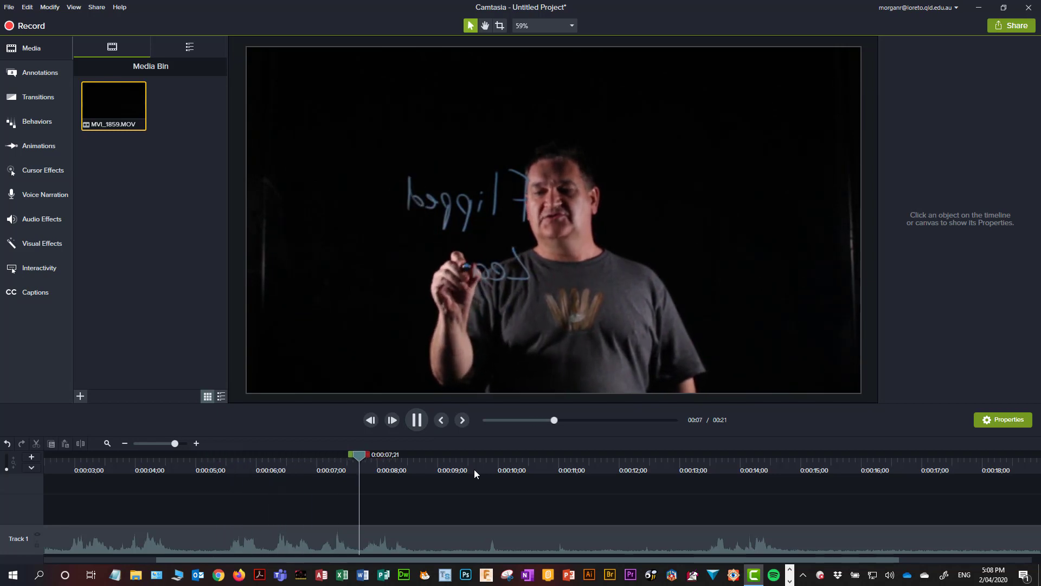
{"action": "left_click", "coordinate": [419, 424]}
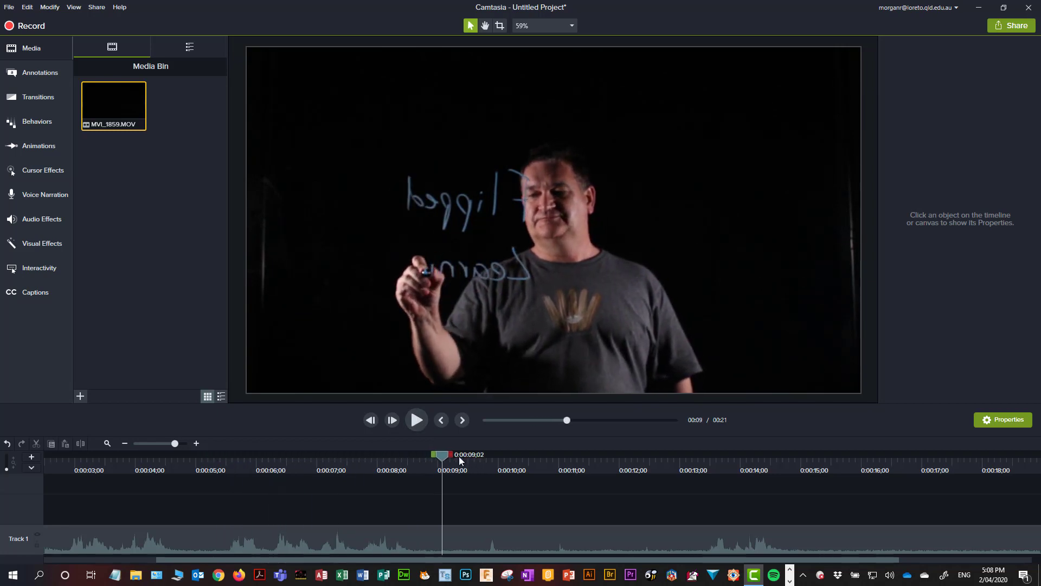
{"action": "left_click_drag", "start_coordinate": [444, 459], "coordinate": [303, 458]}
{"action": "left_click_drag", "start_coordinate": [252, 491], "coordinate": [165, 467]}
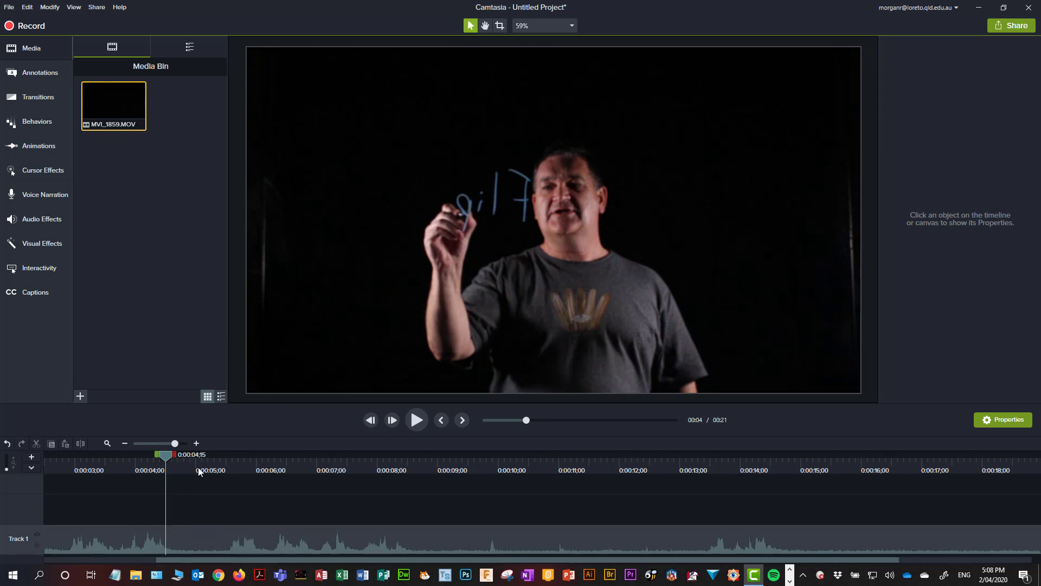
{"action": "left_click_drag", "start_coordinate": [166, 454], "coordinate": [275, 467]}
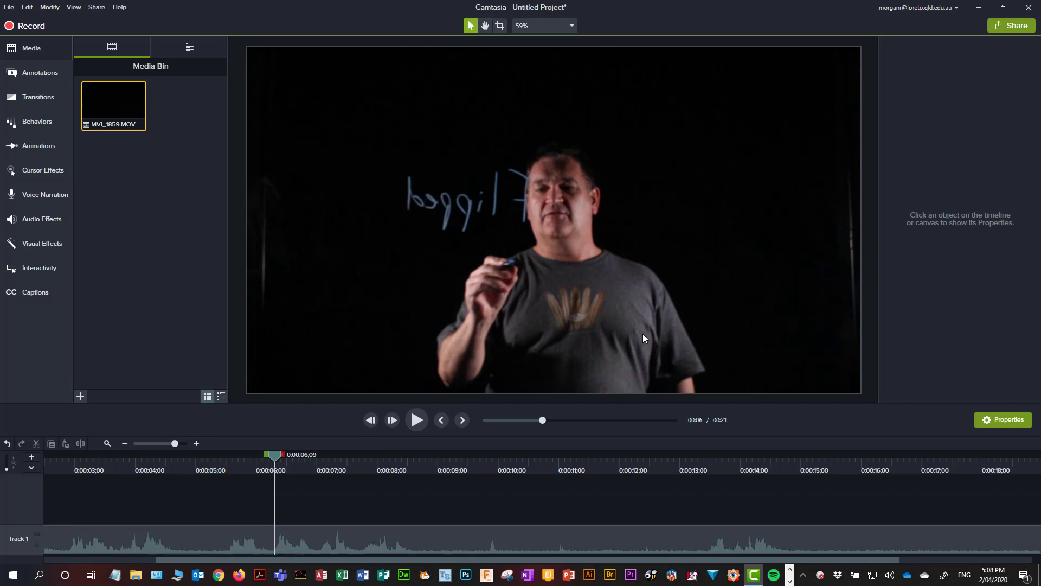
Mirror the video clip horizontally by setting its Y rotation to 180°
{"action": "left_click", "coordinate": [667, 209]}
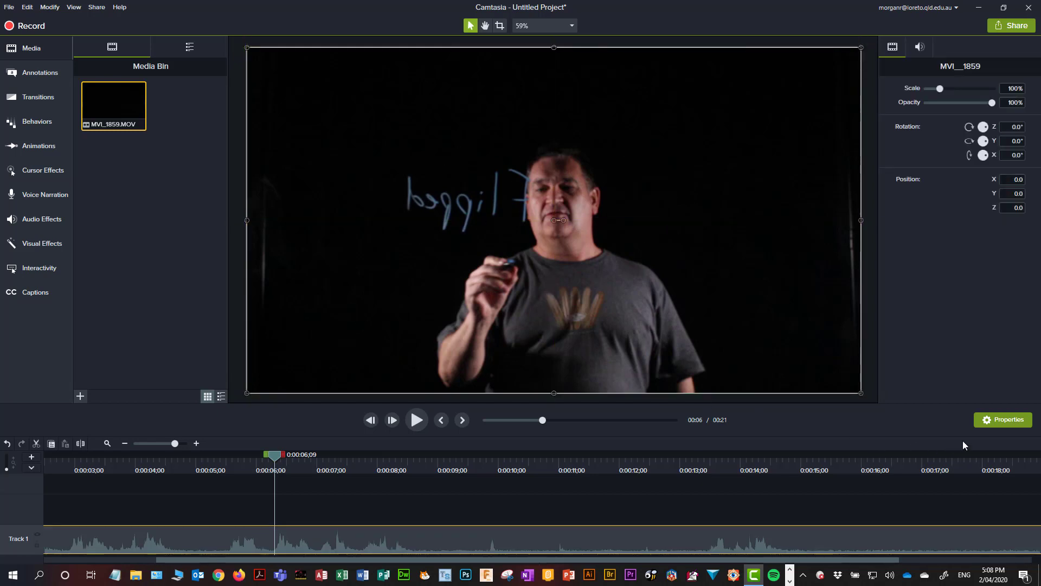
{"action": "left_click", "coordinate": [1000, 419]}
{"action": "left_click", "coordinate": [1000, 421]}
{"action": "left_click", "coordinate": [1013, 141]}
{"action": "type", "text": "18"}
{"action": "key", "text": "Return"}
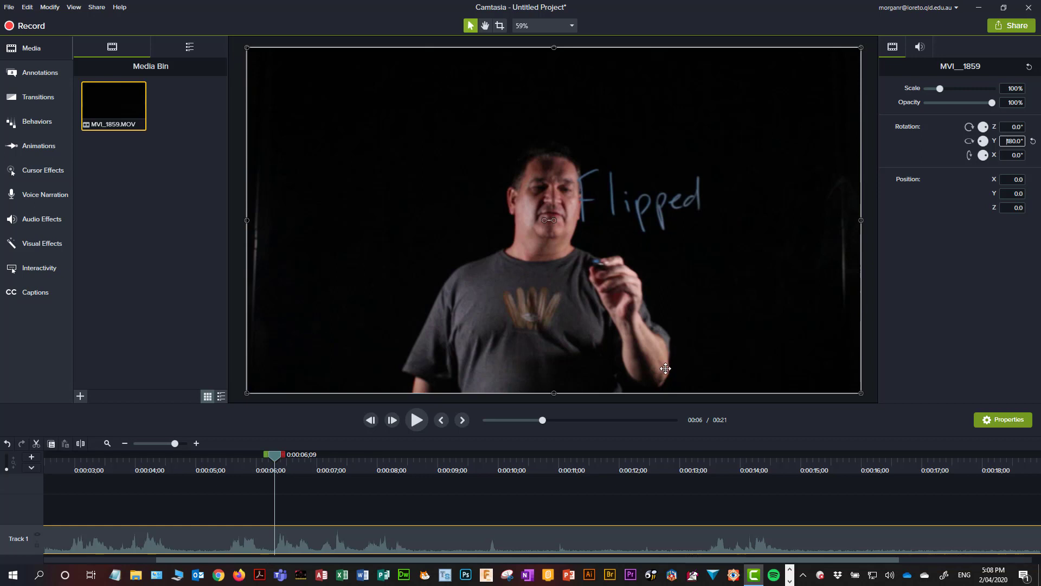
Add a Basic white rectangle callout on Track 2 at 0:00:10;09 with the text "Flipped Learning Demo"
{"action": "left_click_drag", "start_coordinate": [278, 460], "coordinate": [523, 520]}
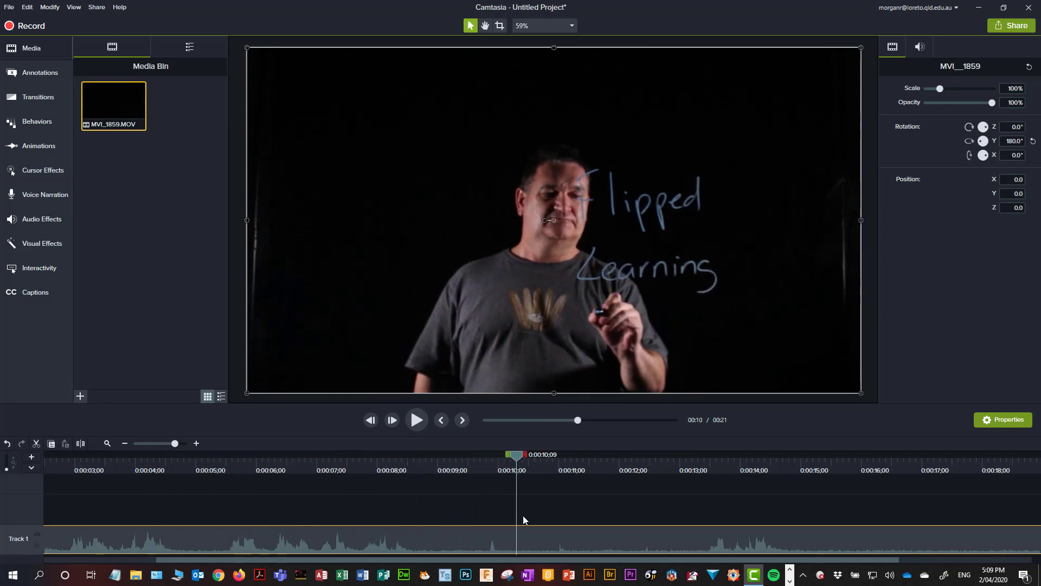
{"action": "left_click", "coordinate": [15, 74]}
{"action": "left_click_drag", "start_coordinate": [168, 155], "coordinate": [529, 509]}
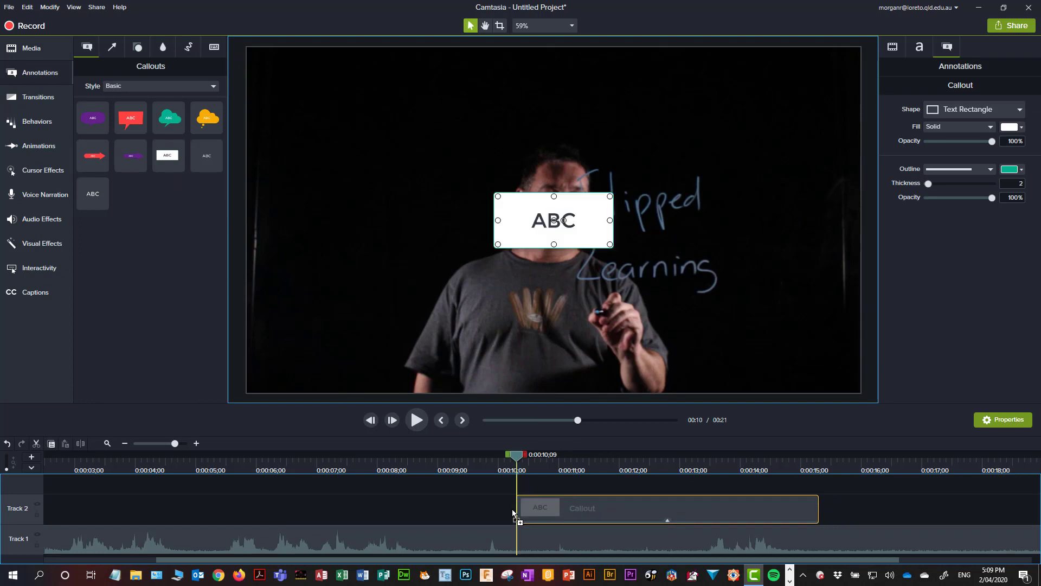
{"action": "double_click", "coordinate": [570, 224]}
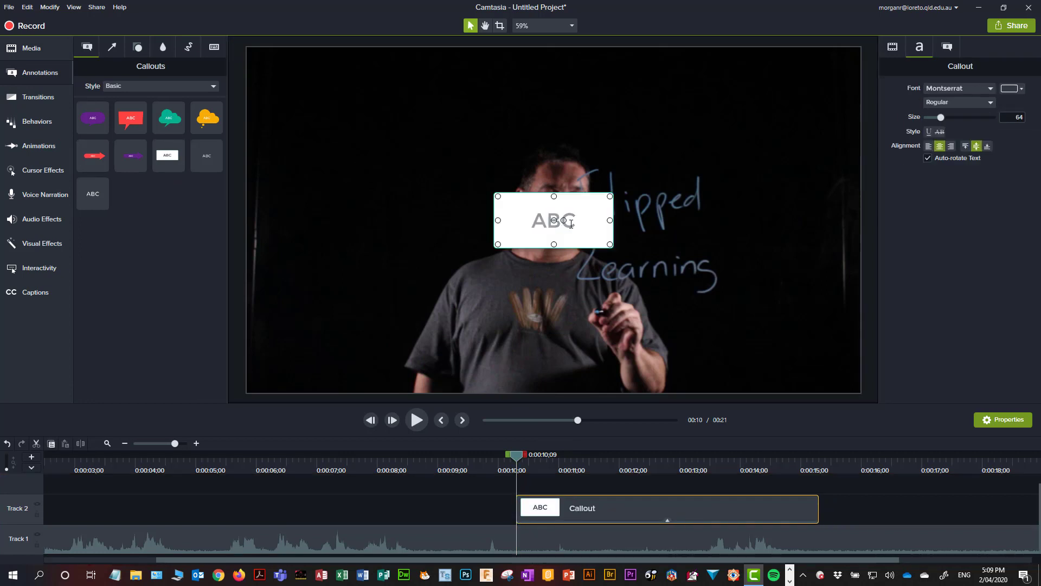
{"action": "type", "text": "Flipped Lear"}
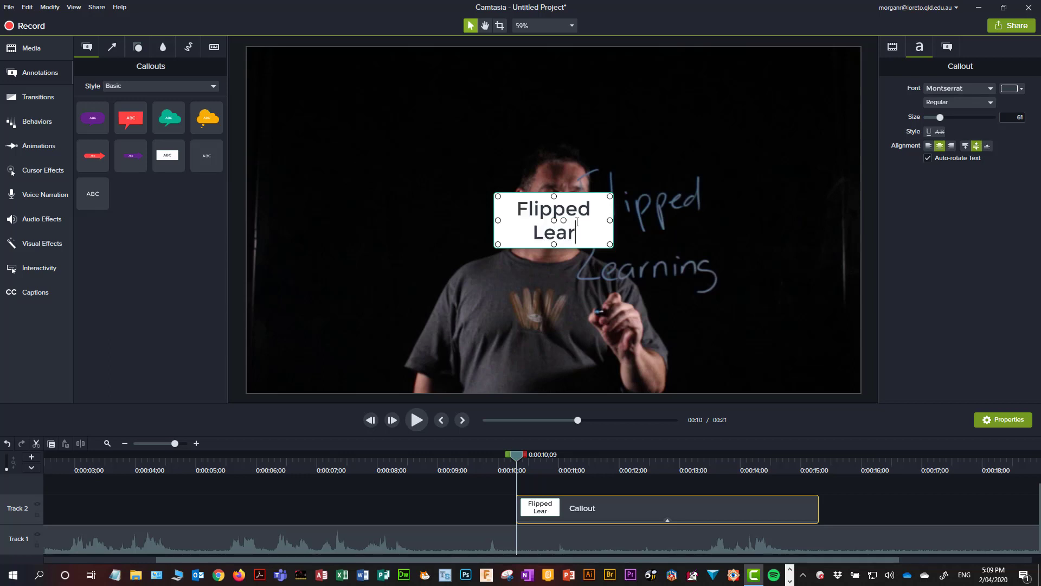
{"action": "type", "text": "ning Dem"}
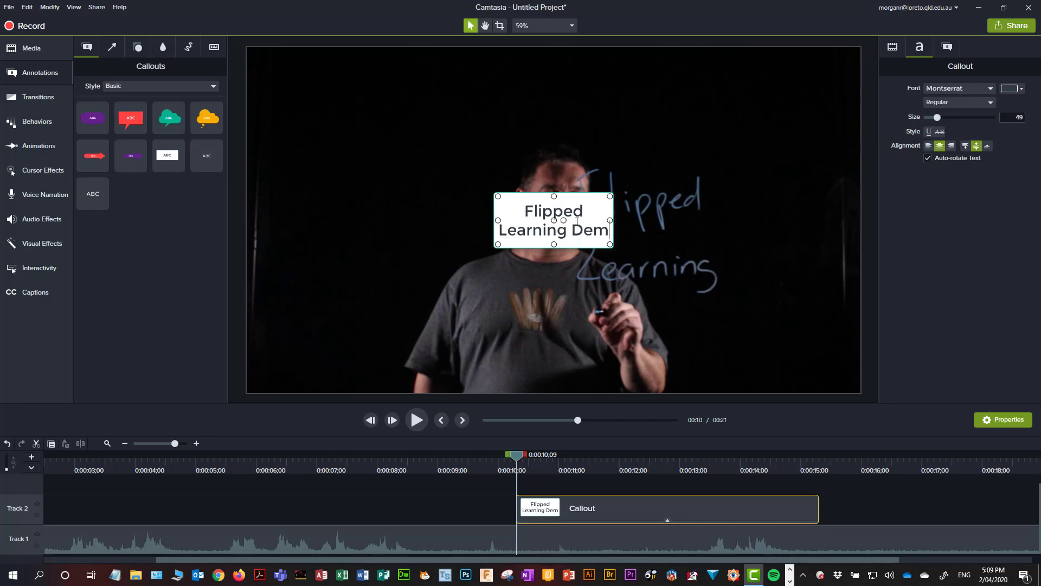
{"action": "type", "text": "o"}
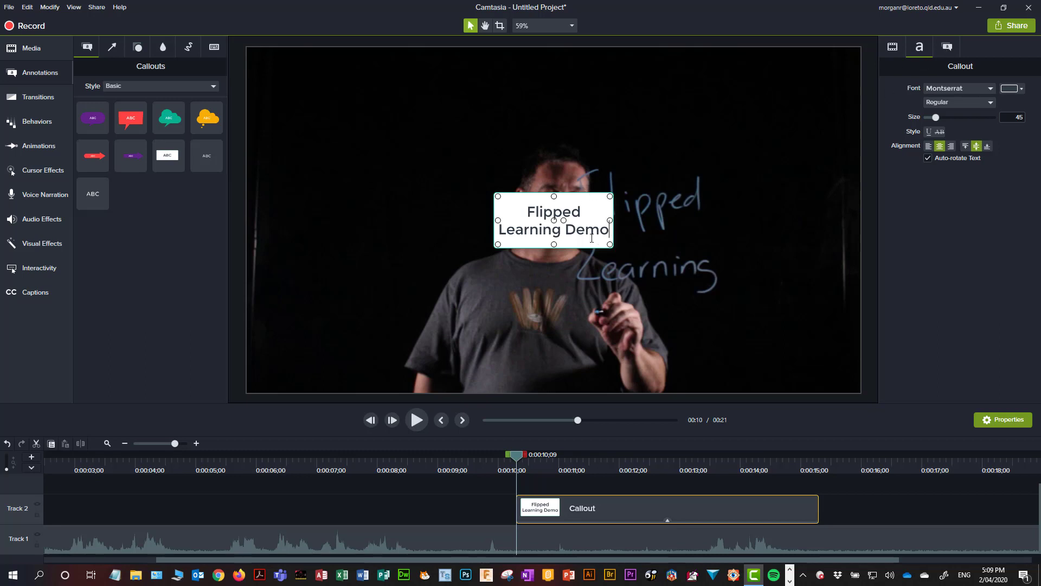
Move the callout to the upper-right area of the video frame and set its font size to 61
{"action": "left_click_drag", "start_coordinate": [599, 195], "coordinate": [632, 181]}
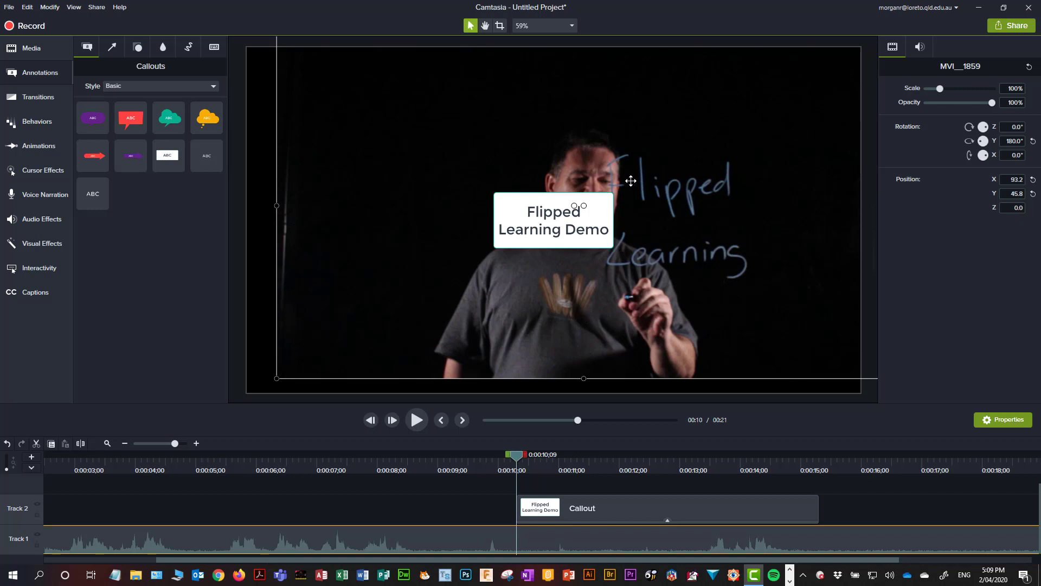
{"action": "key", "text": "ctrl+z"}
{"action": "left_click_drag", "start_coordinate": [600, 195], "coordinate": [777, 102]}
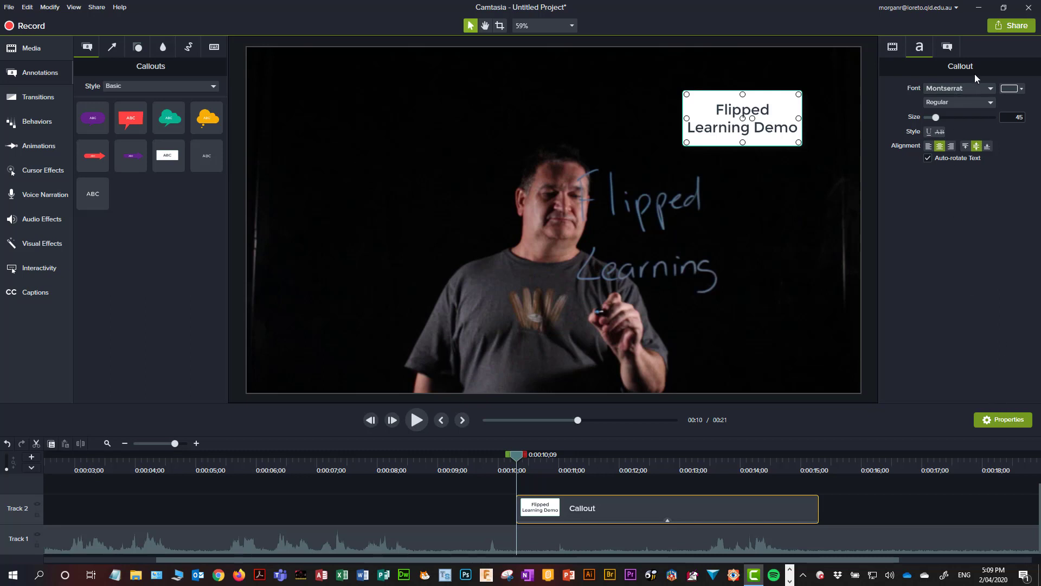
{"action": "left_click_drag", "start_coordinate": [933, 117], "coordinate": [942, 115]}
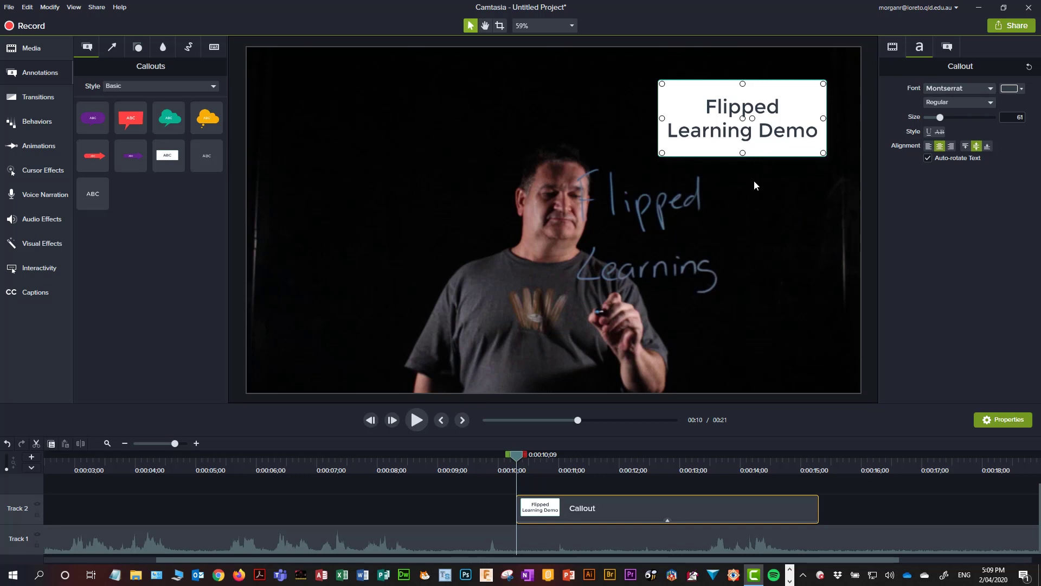
{"action": "left_click", "coordinate": [1000, 419]}
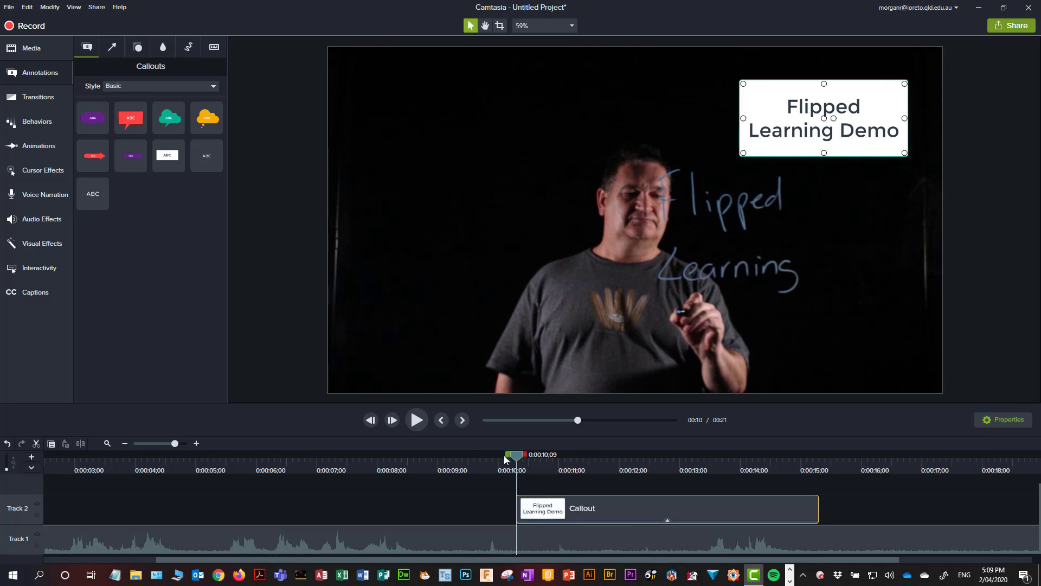
Shorten the Track 2 callout to about 0:00:03;20, shift its start to about 0:00:10;17, and preview its timing
{"action": "left_click_drag", "start_coordinate": [504, 459], "coordinate": [462, 488]}
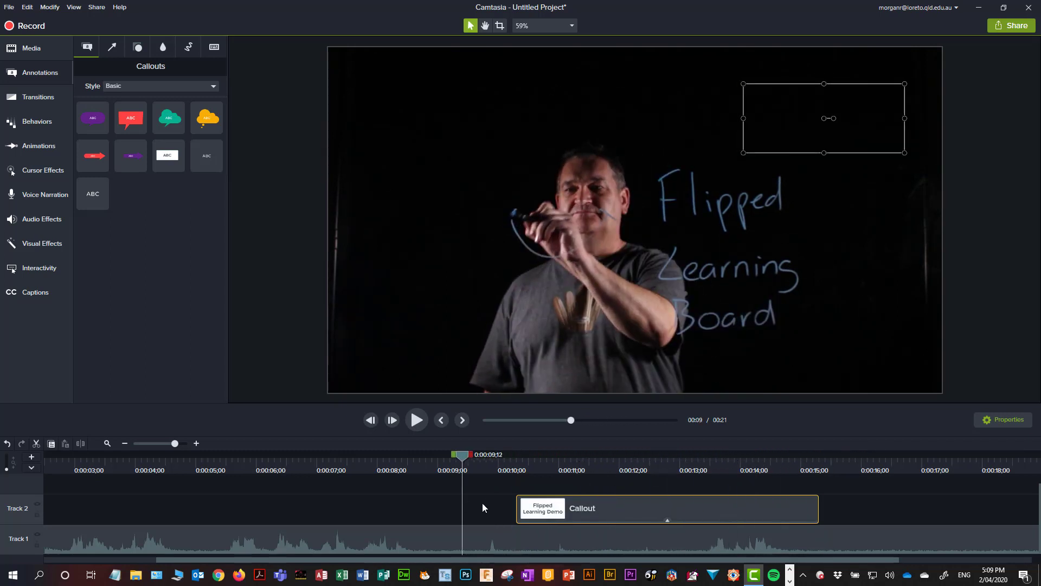
{"action": "left_click_drag", "start_coordinate": [818, 508], "coordinate": [708, 510]}
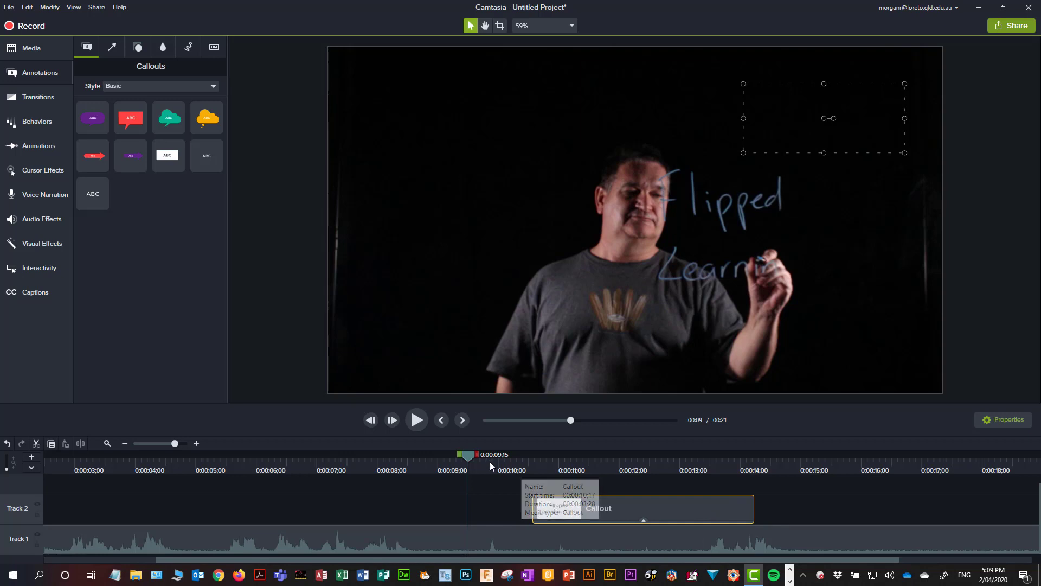
{"action": "left_click", "coordinate": [608, 463]}
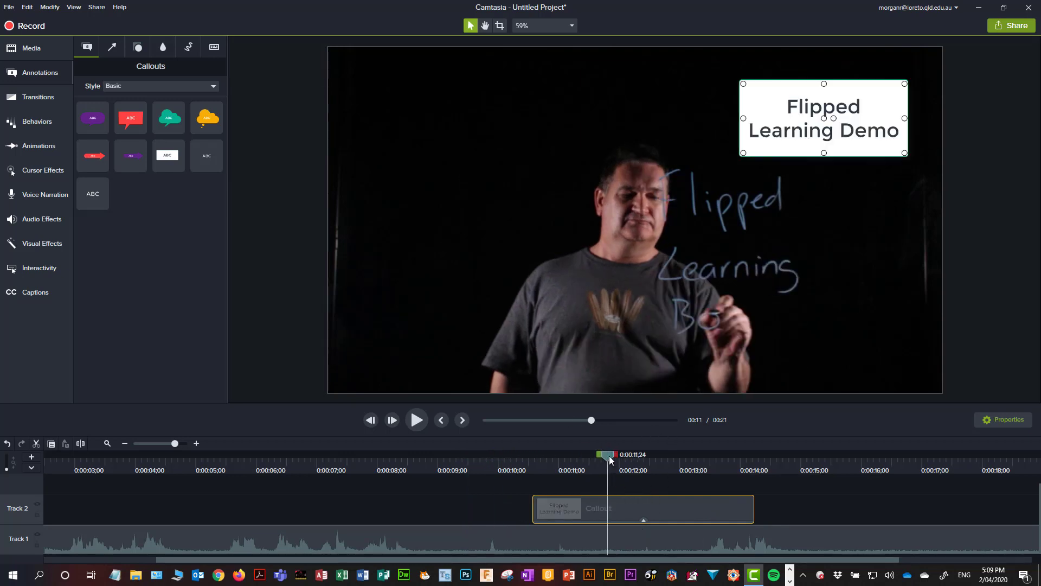
{"action": "left_click_drag", "start_coordinate": [609, 459], "coordinate": [498, 460]}
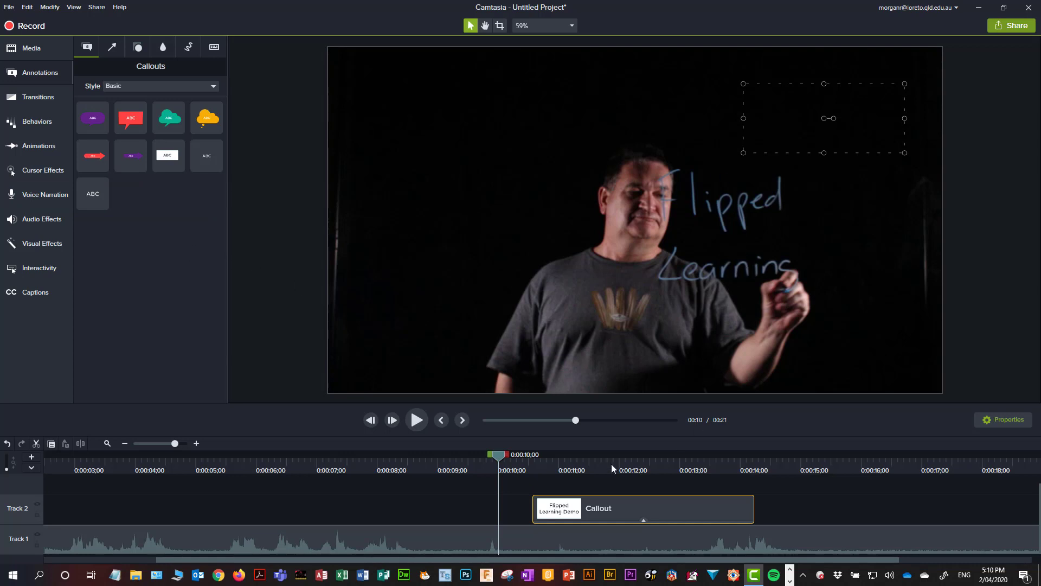
Save the project as "Demo Flip" in the Flipped Learning 2020 folder
{"action": "left_click", "coordinate": [9, 8]}
{"action": "left_click", "coordinate": [31, 72]}
{"action": "double_click", "coordinate": [187, 168]}
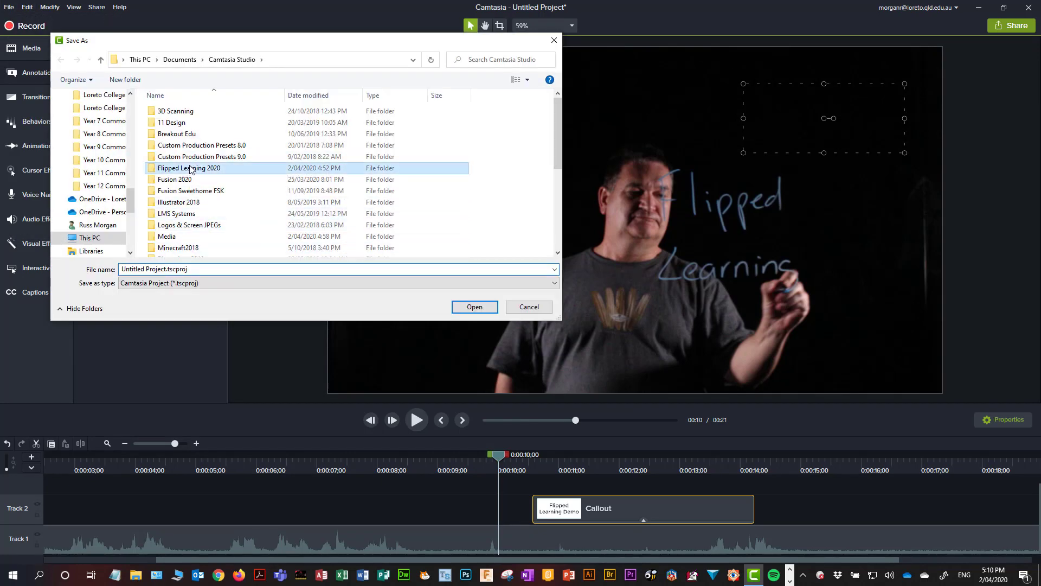
{"action": "left_click", "coordinate": [201, 270]}
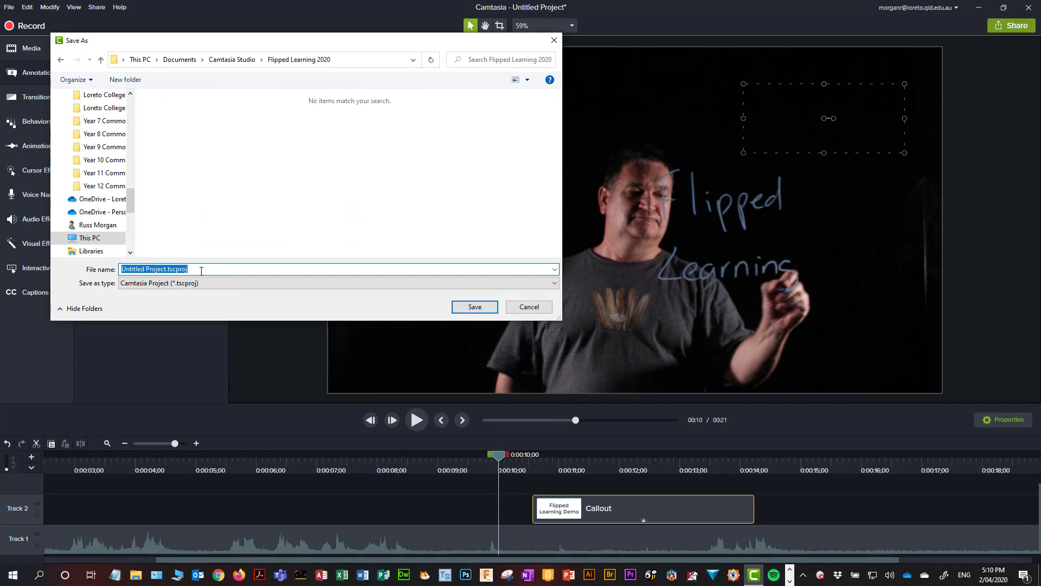
{"action": "type", "text": "Demo Flip"}
{"action": "left_click", "coordinate": [467, 306]}
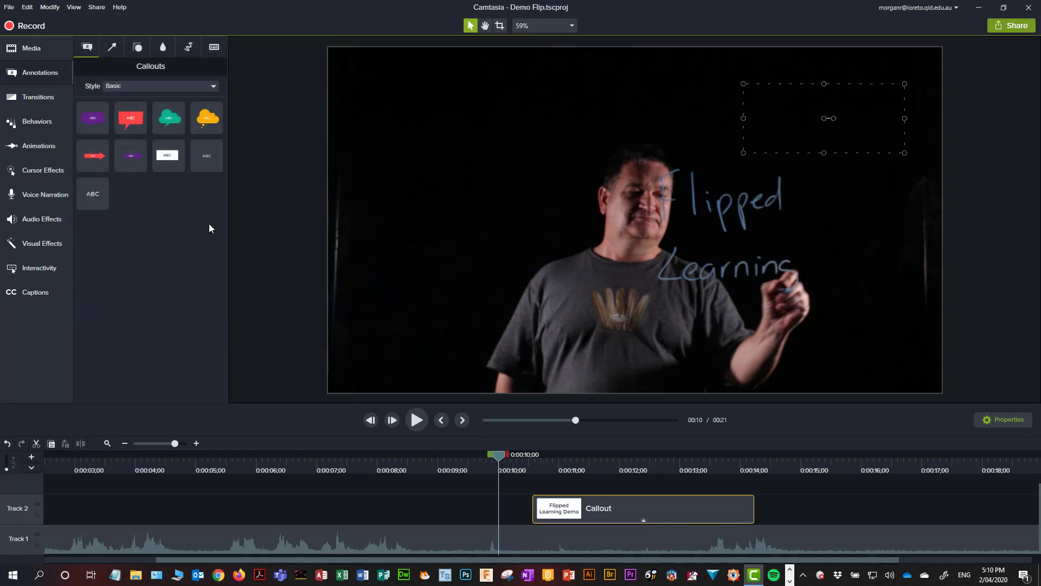
Start producing the video as a local file with the MP4 only (up to 1080p) preset
{"action": "left_click", "coordinate": [98, 7]}
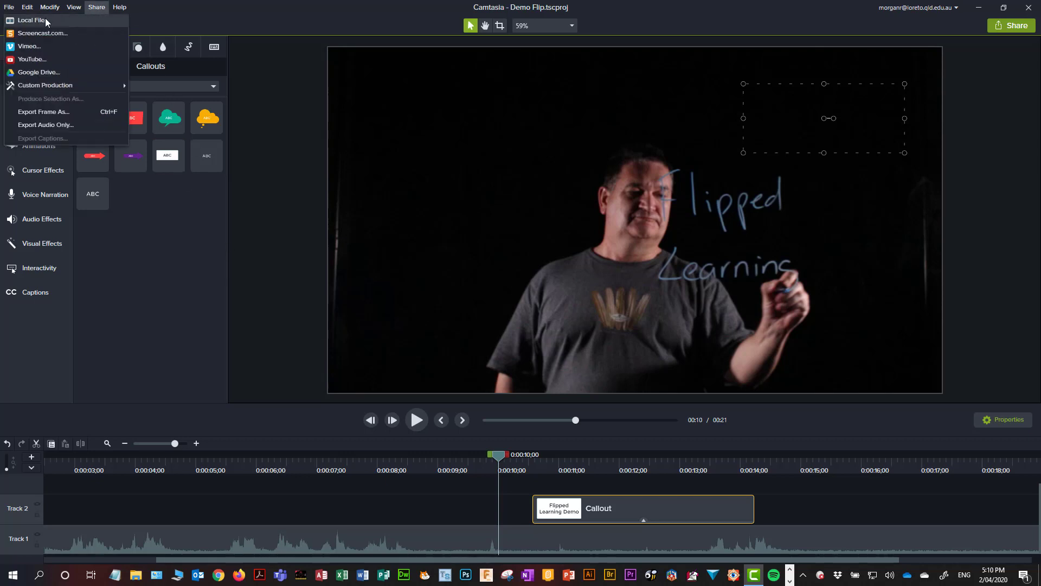
{"action": "left_click", "coordinate": [46, 22]}
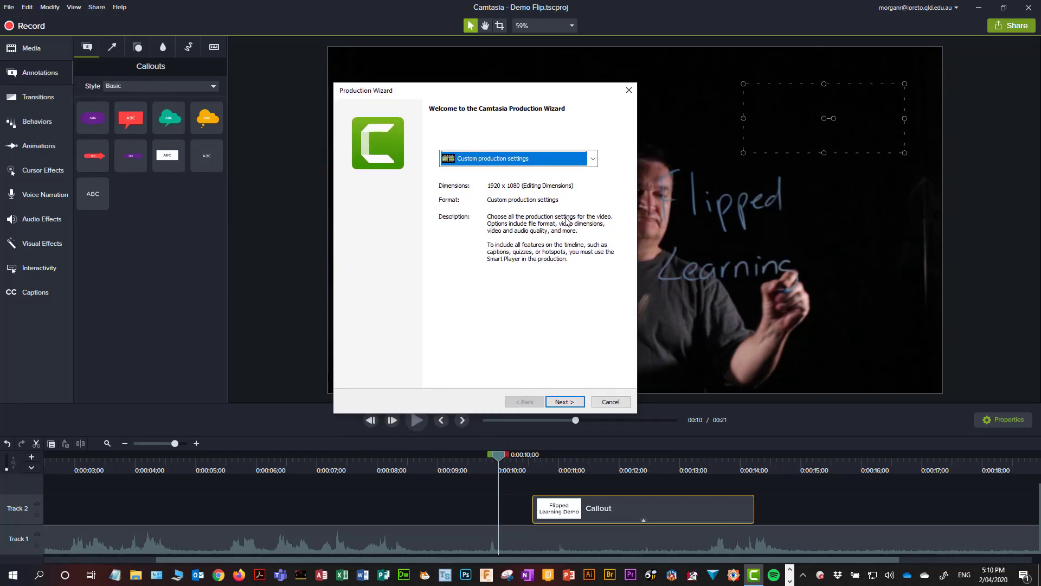
{"action": "left_click", "coordinate": [593, 159]}
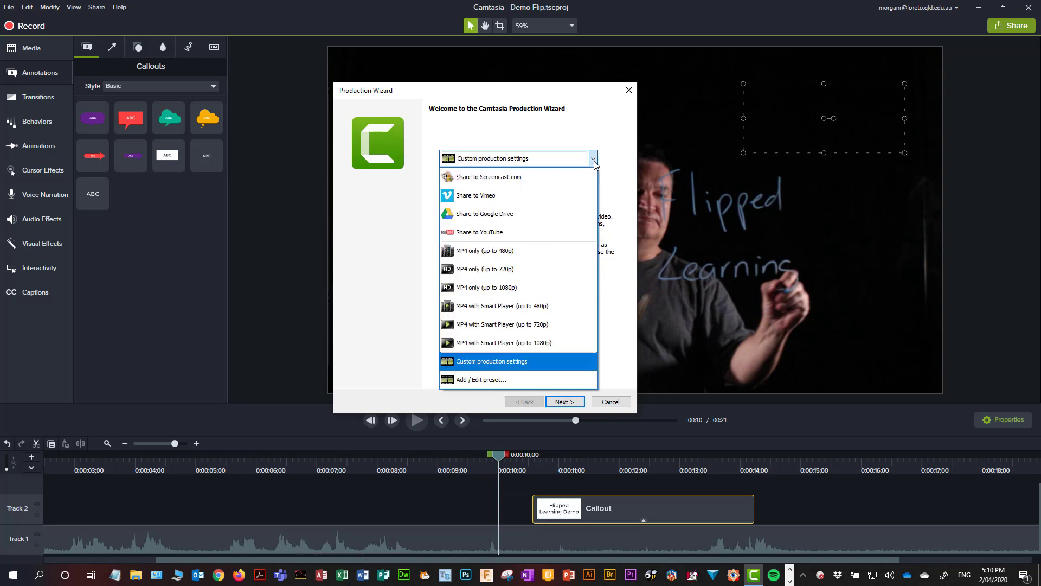
{"action": "left_click", "coordinate": [491, 288]}
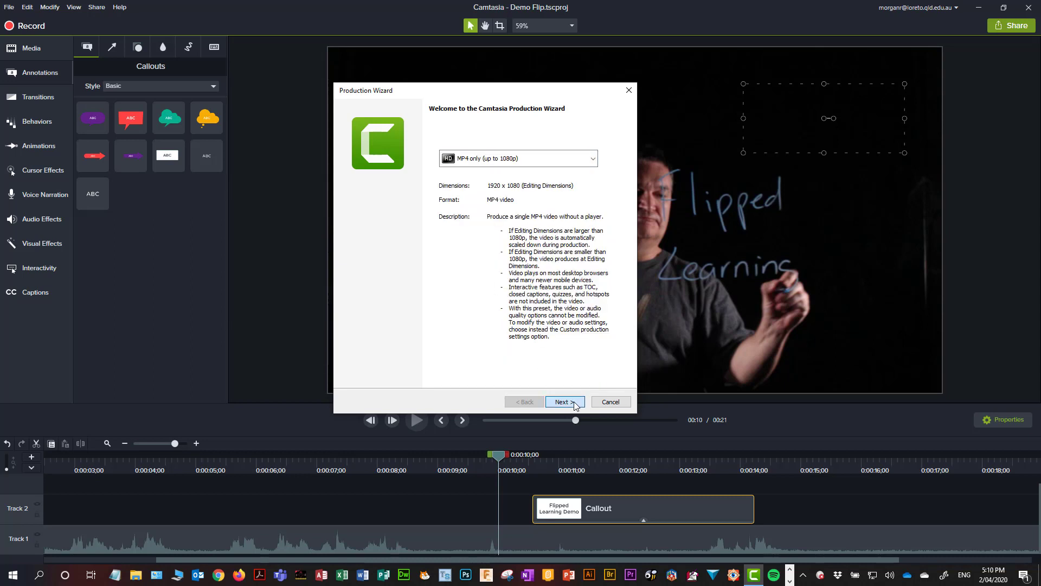
{"action": "left_click", "coordinate": [573, 401]}
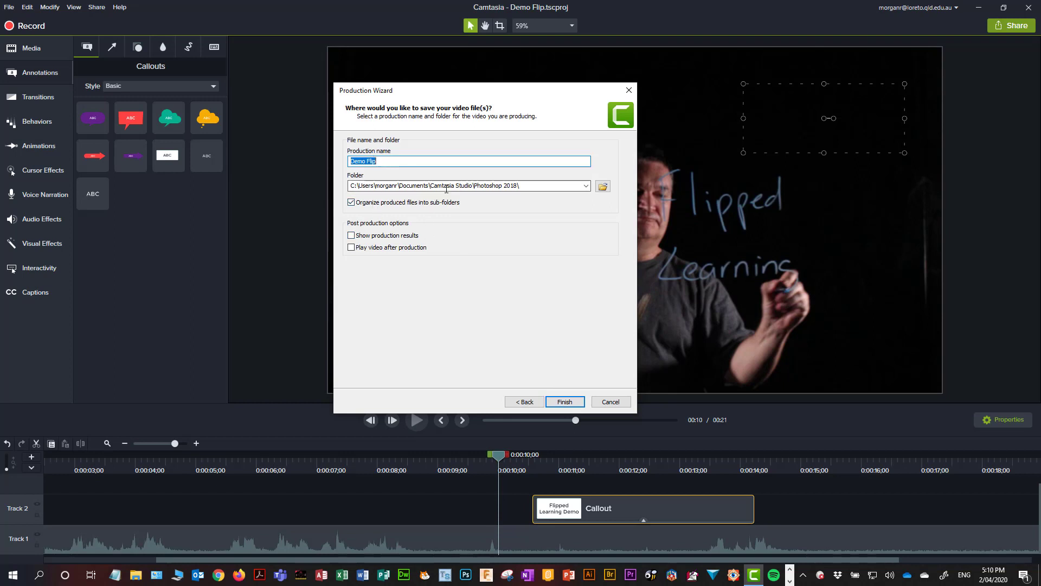
Produce Demo Flip.mp4 into the Flipped Learning 2020 folder without organizing the produced files into sub-folders
{"action": "left_click", "coordinate": [602, 186]}
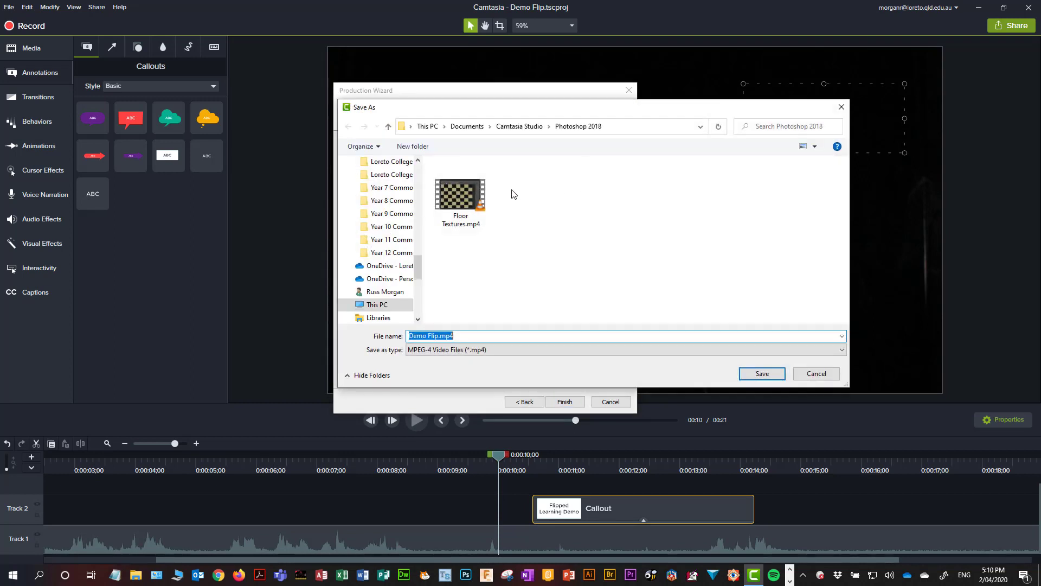
{"action": "left_click", "coordinate": [519, 126]}
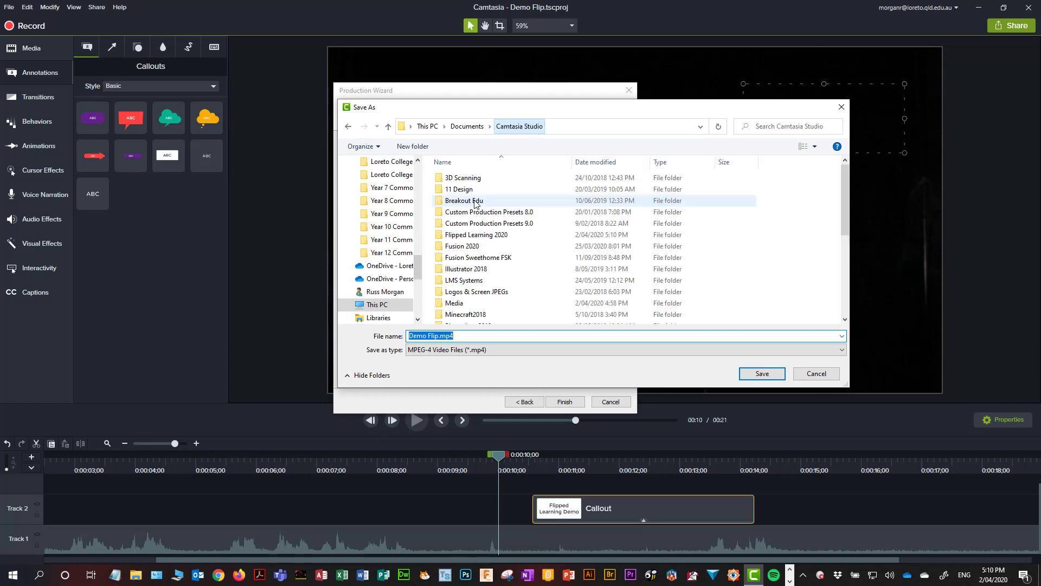
{"action": "double_click", "coordinate": [466, 234]}
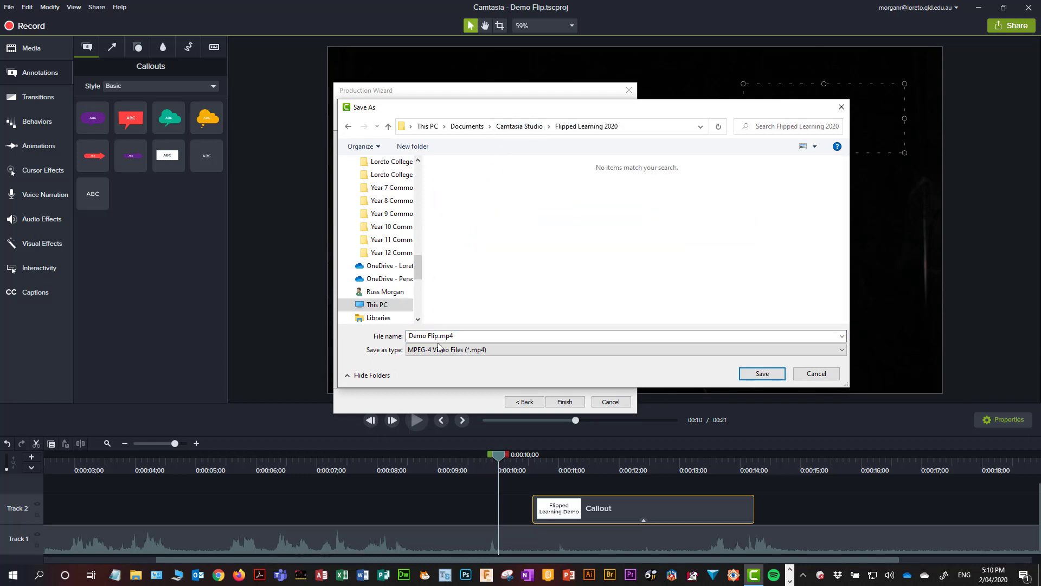
{"action": "left_click", "coordinate": [758, 373]}
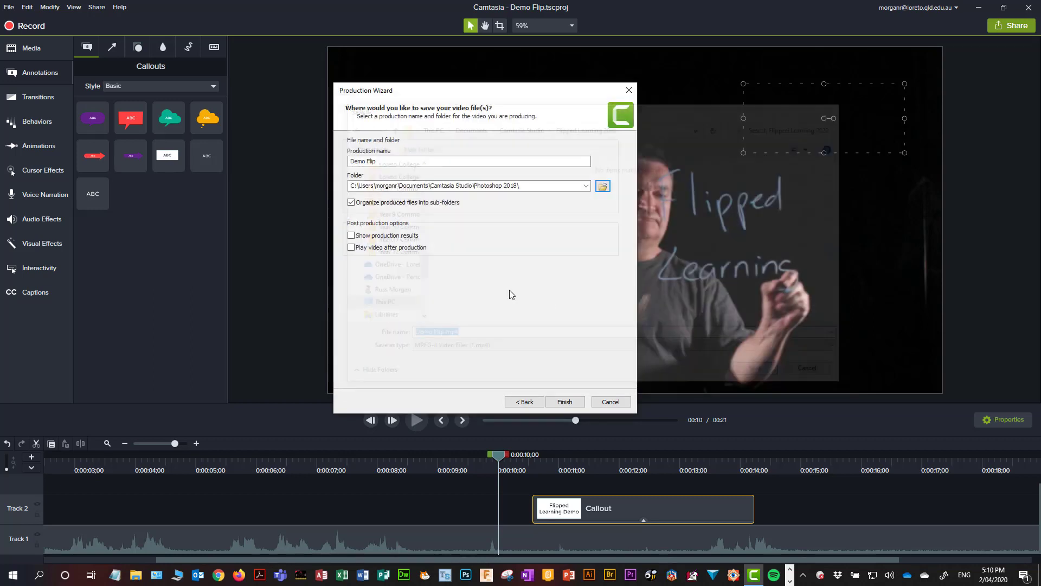
{"action": "left_click", "coordinate": [350, 203]}
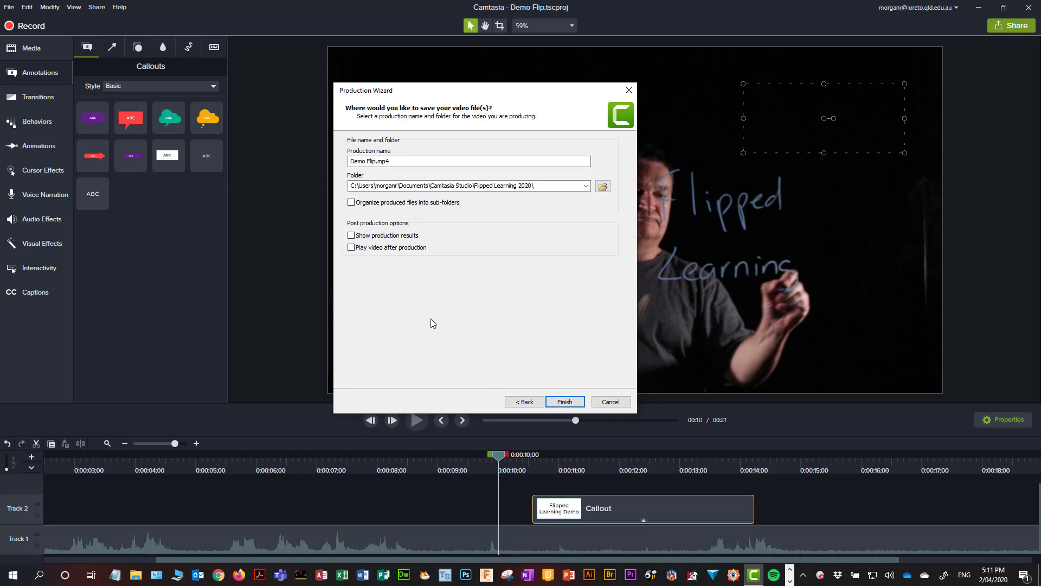
{"action": "left_click", "coordinate": [564, 401]}
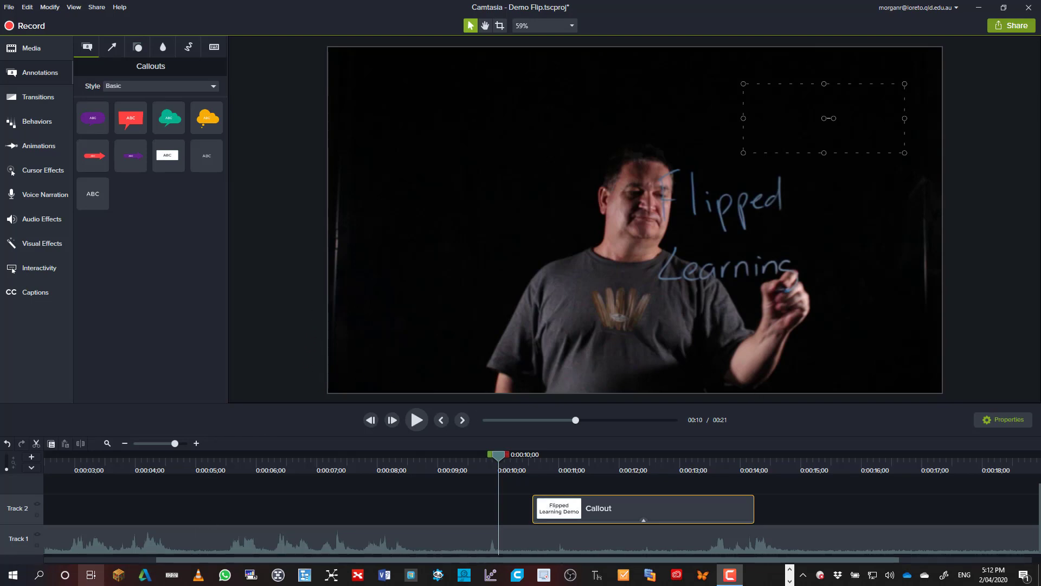
Switch to File Explorer and open the Flipped Learning 2020 folder inside Camtasia Studio in Documents
{"action": "left_click", "coordinate": [792, 568]}
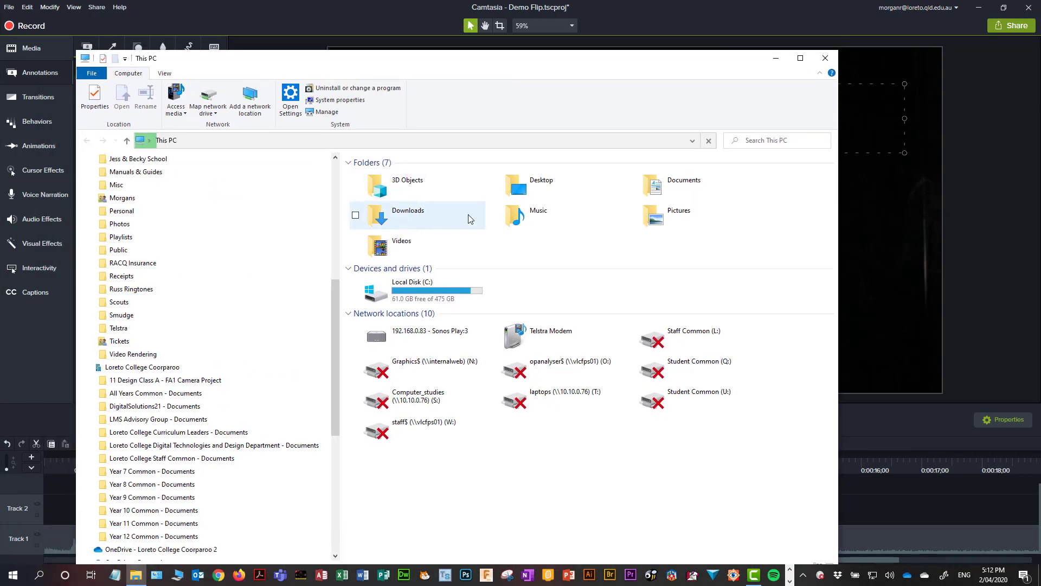
{"action": "double_click", "coordinate": [670, 183]}
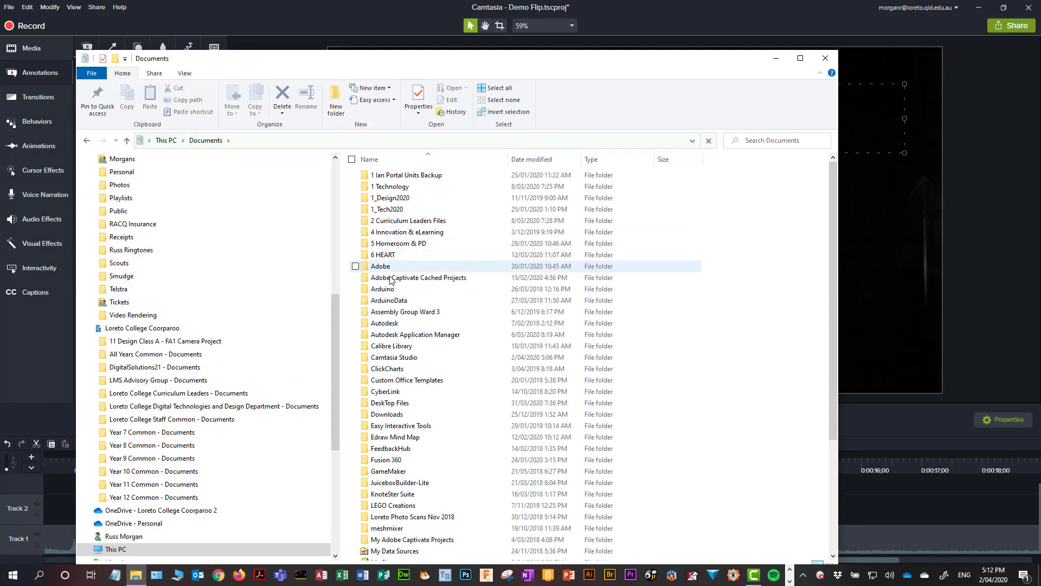
{"action": "double_click", "coordinate": [407, 355]}
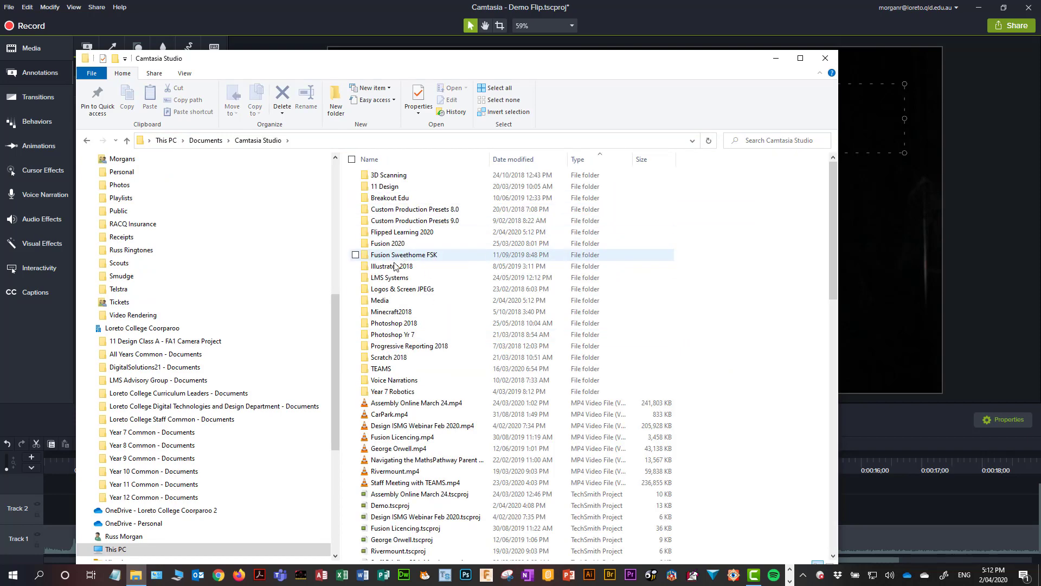
{"action": "double_click", "coordinate": [393, 232]}
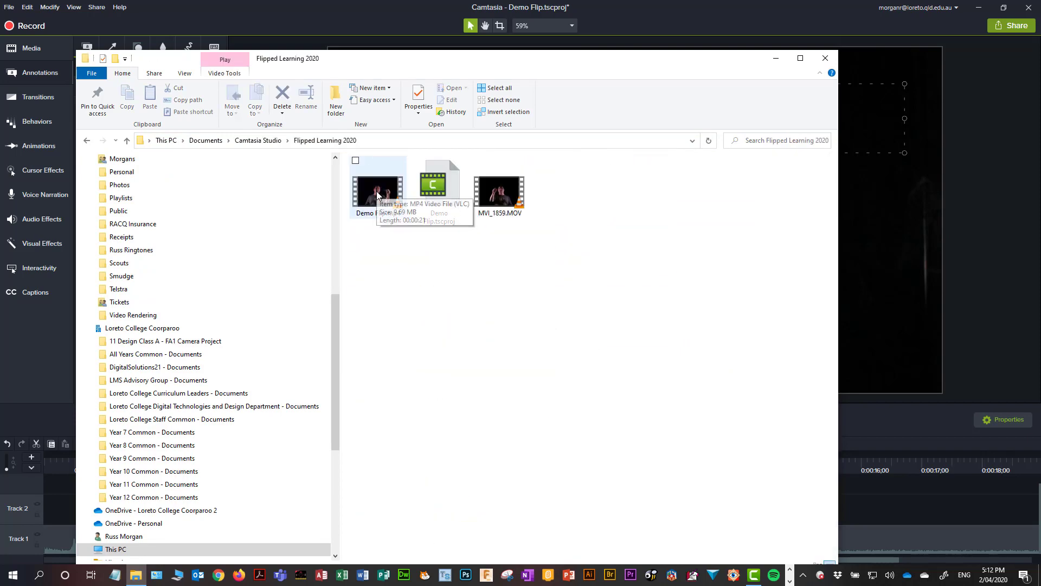
Play the exported Demo Flip.mp4 in VLC media player with its whole window in view, and close the player
{"action": "double_click", "coordinate": [376, 193]}
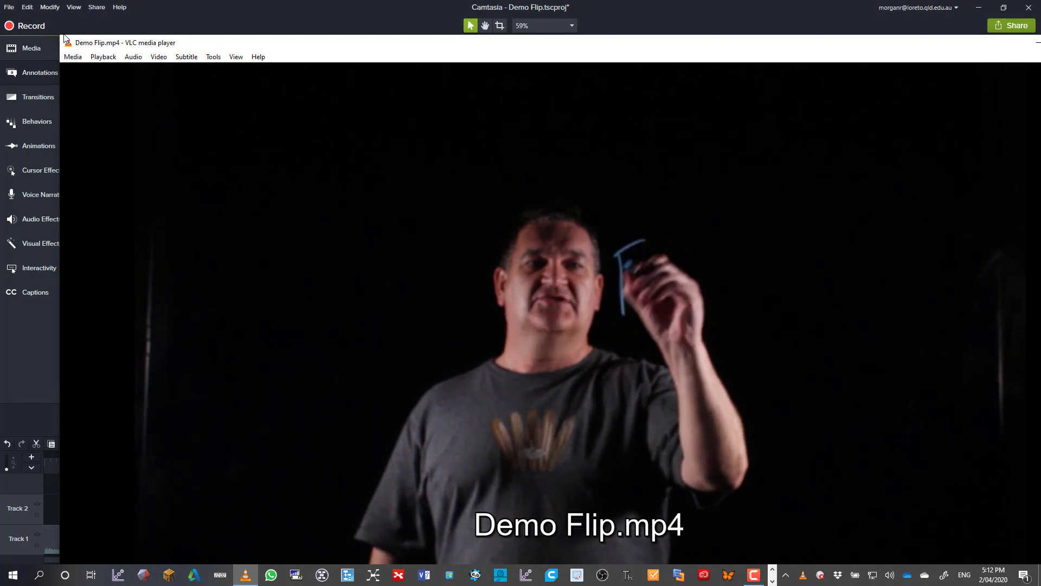
{"action": "left_click_drag", "start_coordinate": [62, 37], "coordinate": [323, 200]}
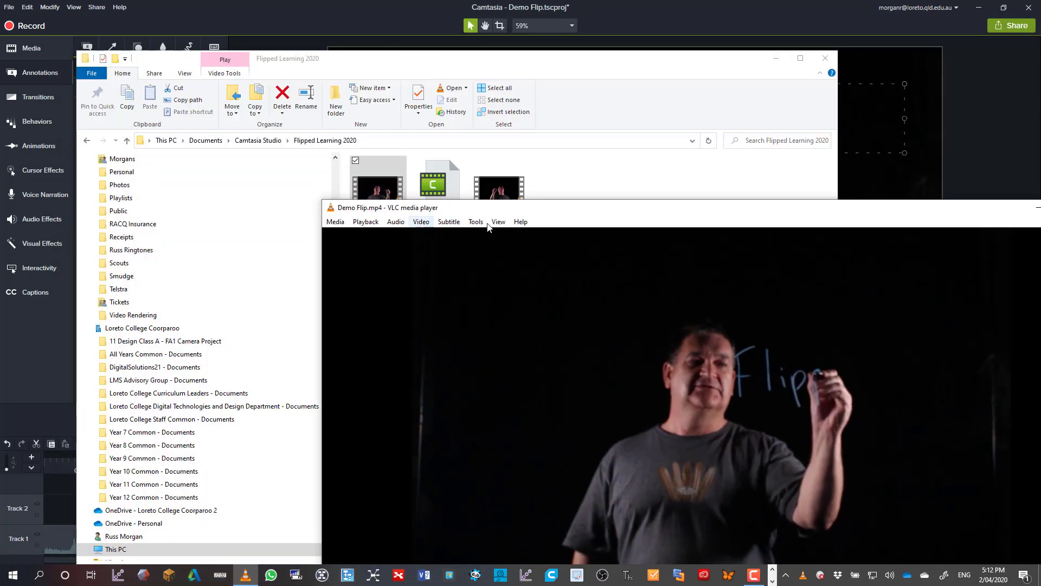
{"action": "left_click_drag", "start_coordinate": [562, 208], "coordinate": [353, 116]}
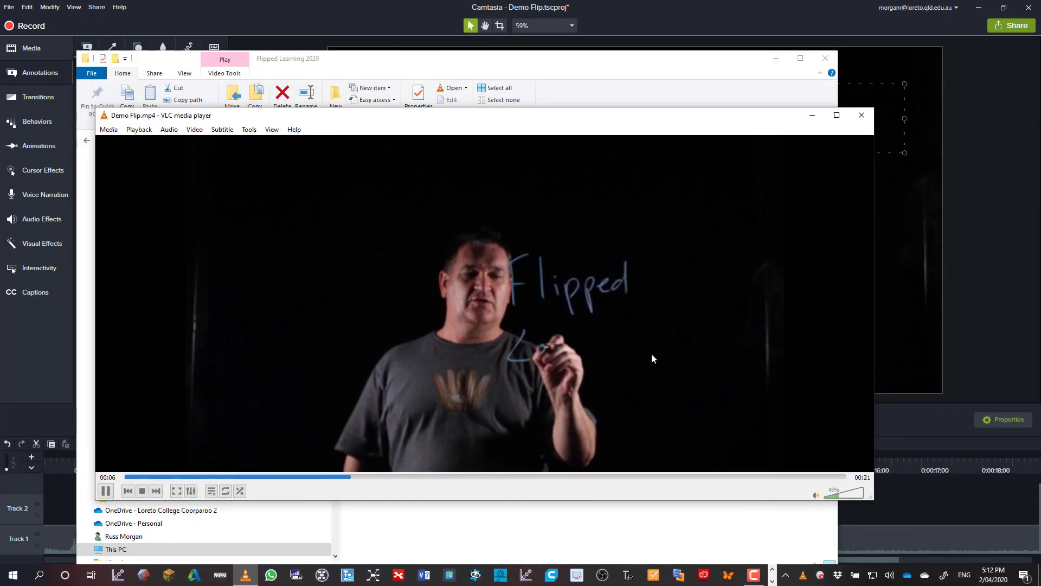
{"action": "left_click", "coordinate": [862, 115]}
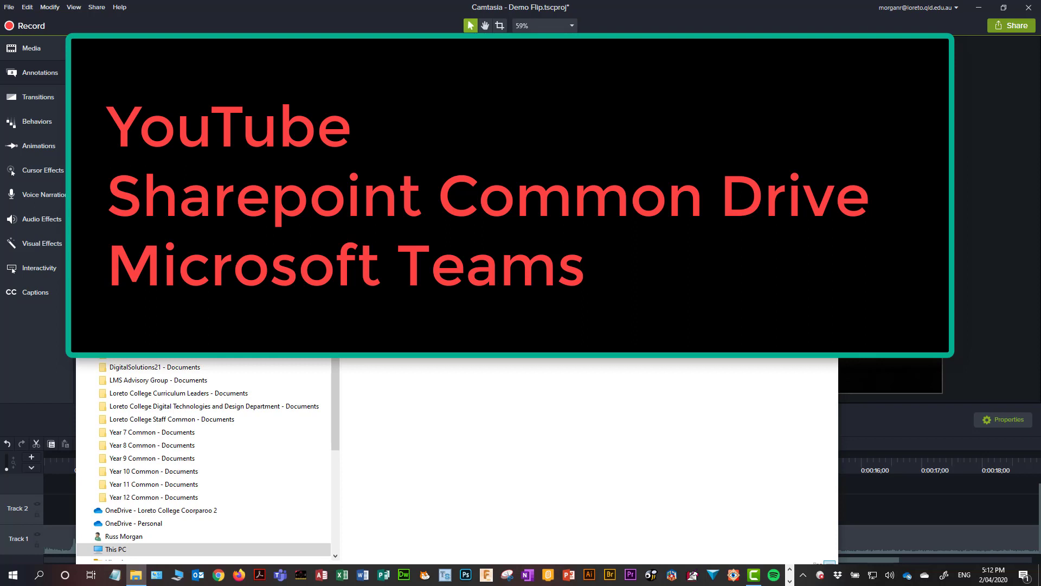
{"action": "left_click_drag", "start_coordinate": [671, 68], "coordinate": [675, 27]}
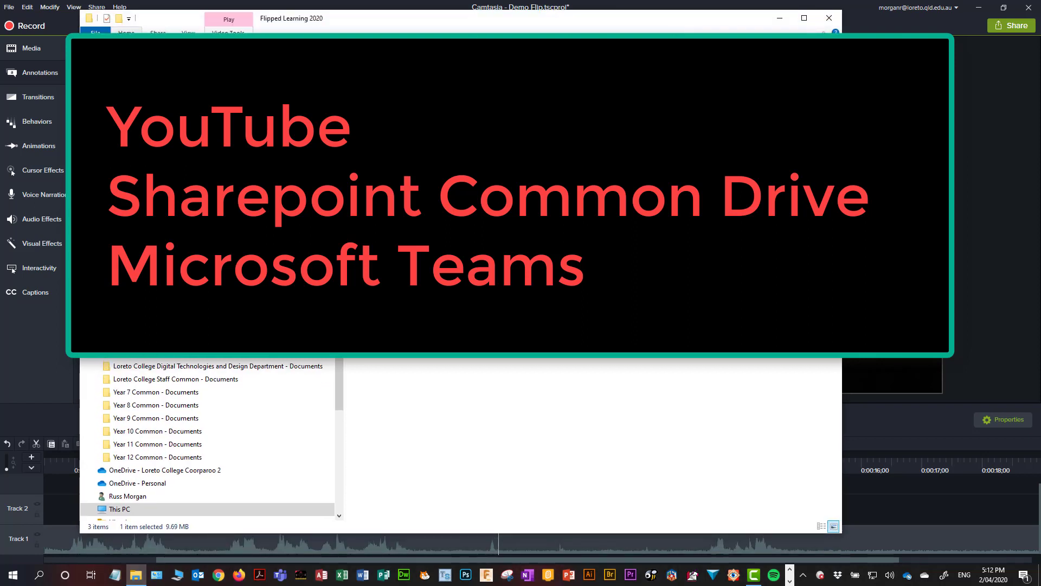